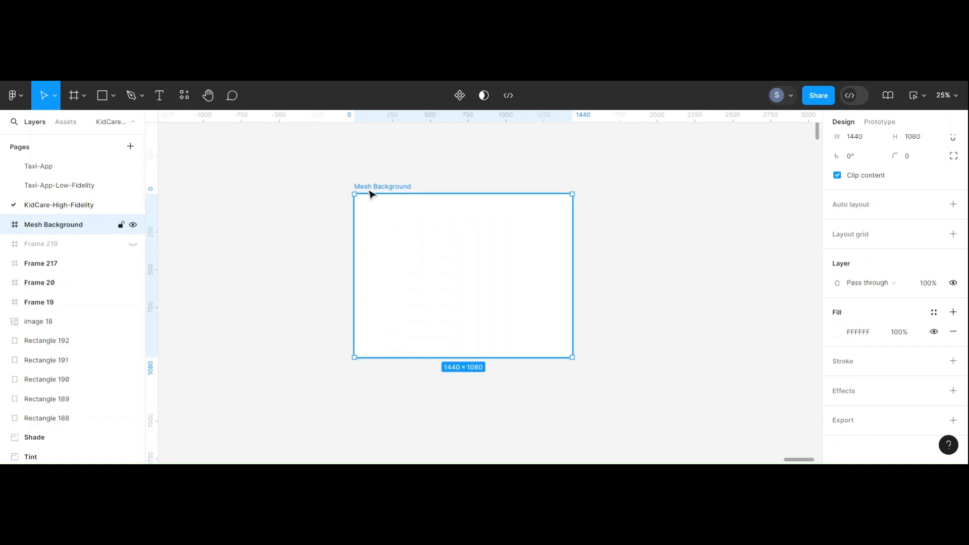
Draw a 540 × 540 circle in the upper-left corner of the Mesh Background frame and duplicate it into a row of three
left_click(403, 180)
left_click(403, 186)
left_click(114, 99)
left_click(91, 169)
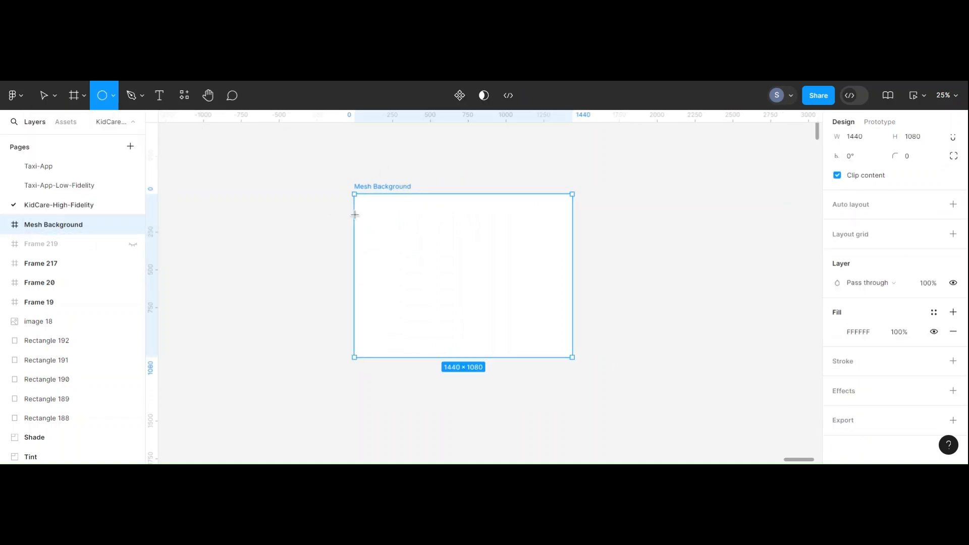
mouse_move(354, 194)
left_mouse_down()
mouse_move(469, 309)
mouse_move(429, 264)
mouse_move(519, 253)
mouse_move(480, 240)
mouse_move(488, 250)
left_mouse_up()
key("ctrl+d")
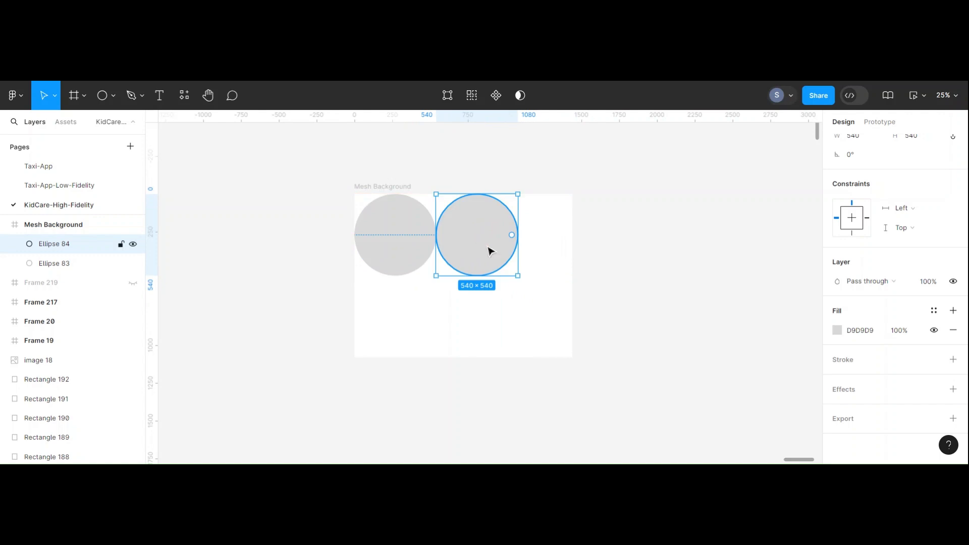
key("ctrl+d")
Shift the row of three circles left and slightly down, and place a duplicate row directly beneath it
left_click_drag(298, 207, 607, 272)
left_click_drag(547, 247, 534, 253)
left_click_drag(641, 312, 342, 243)
key("ctrl+d")
left_click_drag(475, 292, 483, 328)
left_click(656, 328)
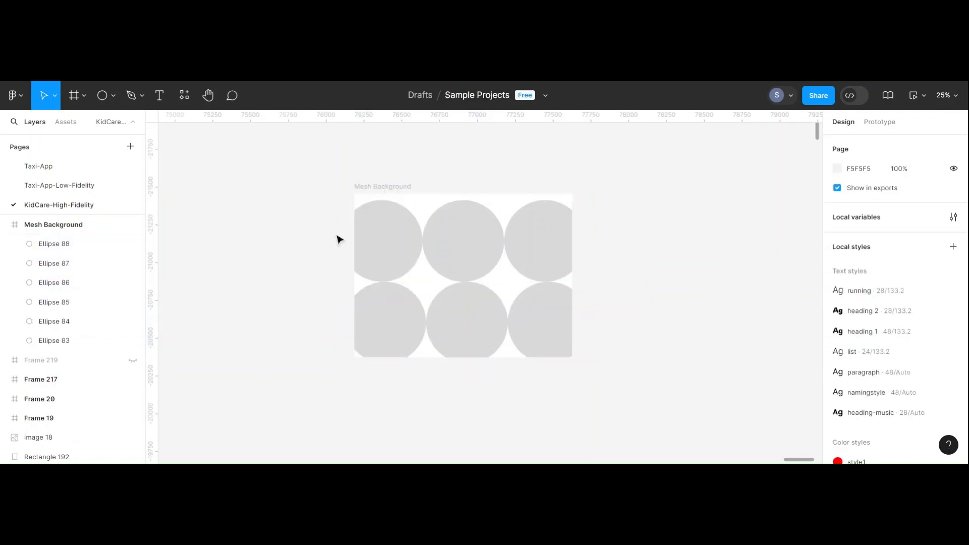
Enlarge the three upper-row circles to about 660, 684 and 708 px, left to right, and reposition them toward the frame's upper edge
left_click_drag(376, 244, 394, 227)
left_click_drag(424, 270, 434, 288)
left_click(493, 245)
left_click_drag(504, 281, 525, 304)
left_click_drag(442, 223, 436, 207)
left_click(542, 234)
left_click_drag(505, 284, 480, 309)
left_click_drag(531, 261, 551, 246)
Enlarge the lower-row circles to about 740, 680 and 646 px, left to right, so they overlap their neighbours
left_click(532, 328)
left_click_drag(506, 281, 493, 268)
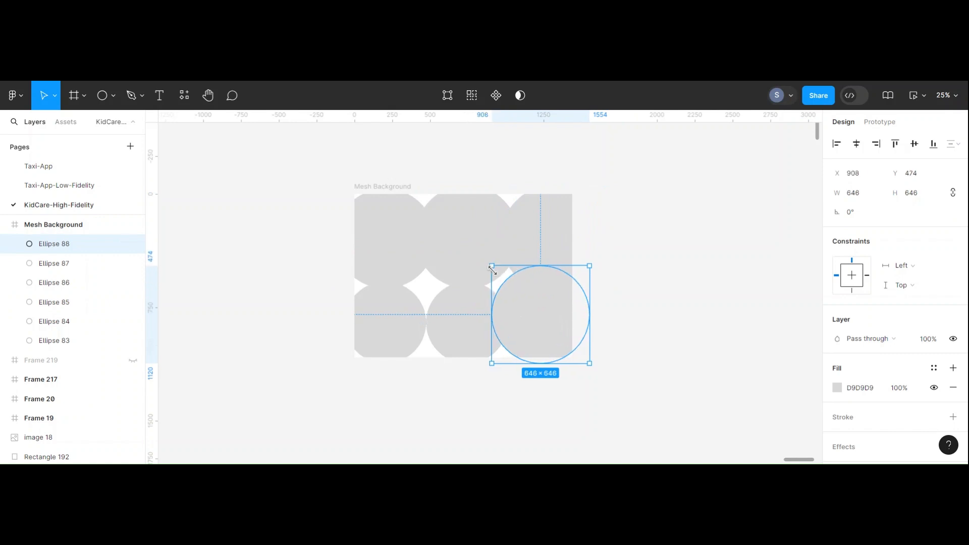
left_click(452, 320)
left_click_drag(426, 277, 457, 254)
left_click(374, 312)
Fill the upper-left circle with pink FF258E
left_click(392, 227)
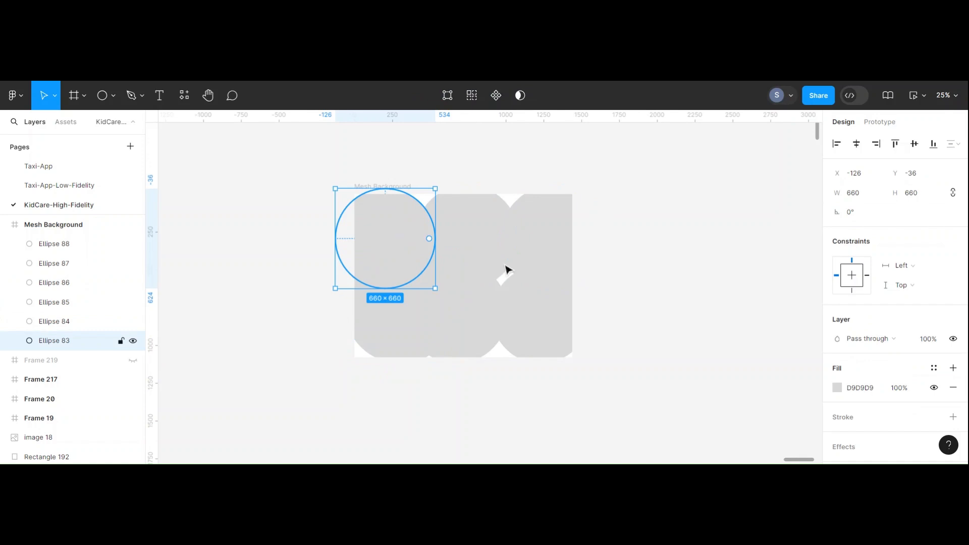
left_click(837, 388)
left_click_drag(768, 229, 801, 159)
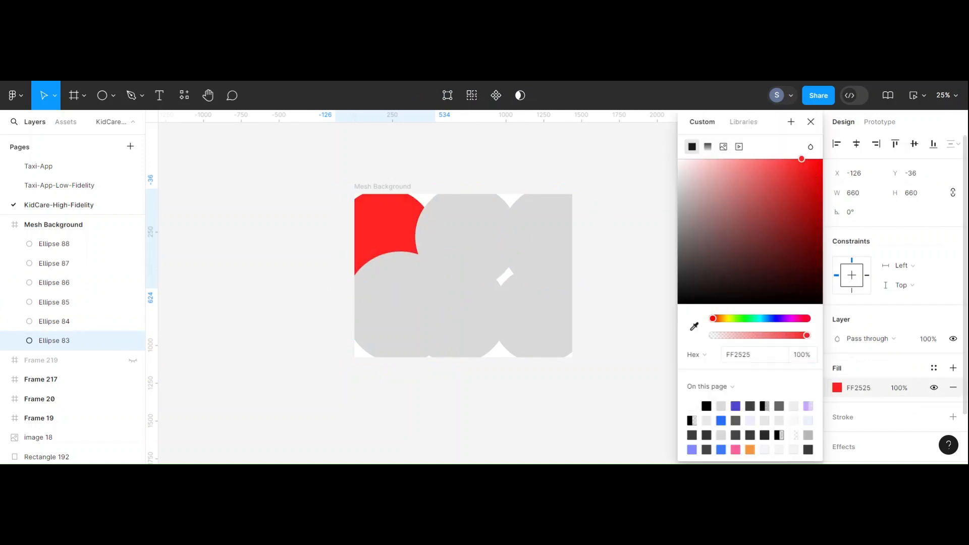
left_click_drag(713, 319, 795, 318)
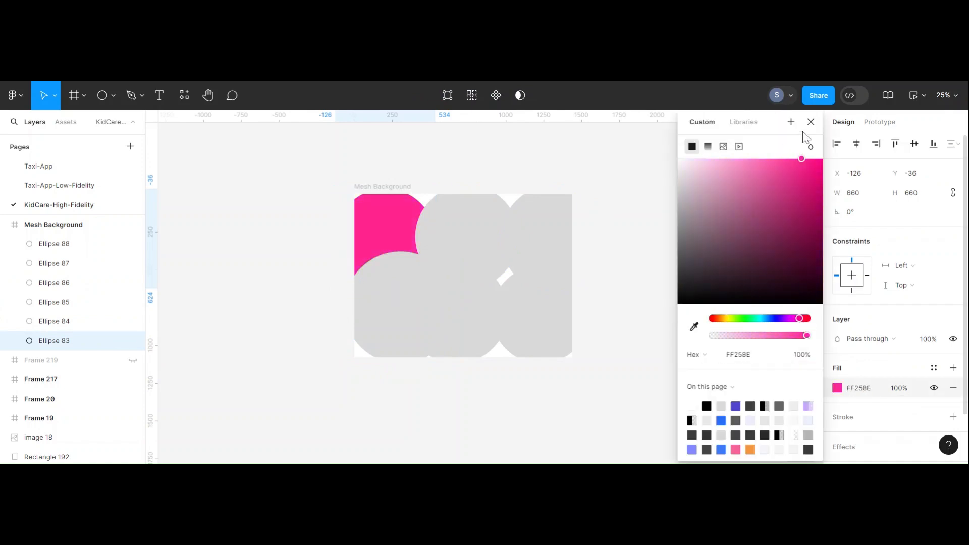
left_click(810, 122)
Fill the upper-middle circle with orange FF833D
left_click(505, 232)
left_click(836, 388)
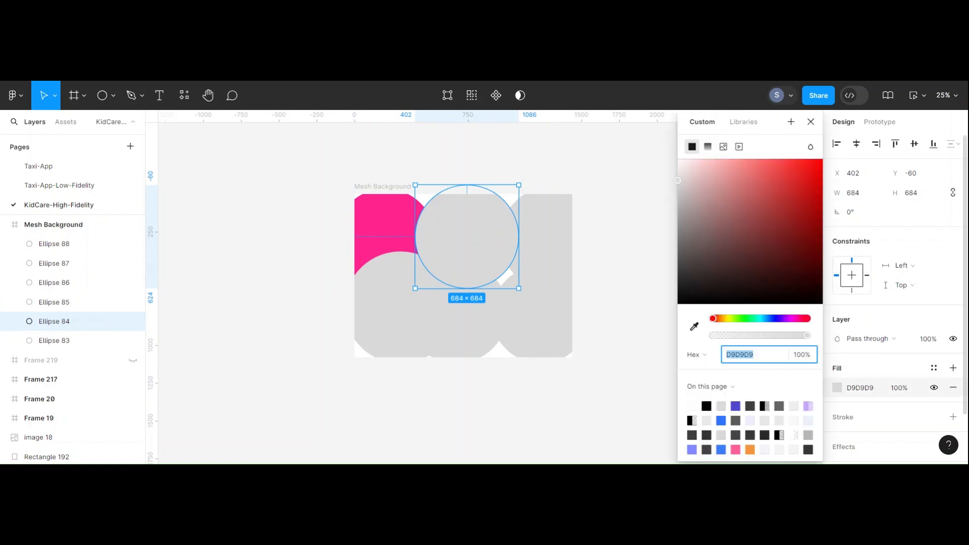
left_click_drag(710, 318, 718, 321)
left_click_drag(765, 207, 789, 161)
left_click(810, 122)
Fill the upper-right circle with yellow F9CB26
left_click(553, 245)
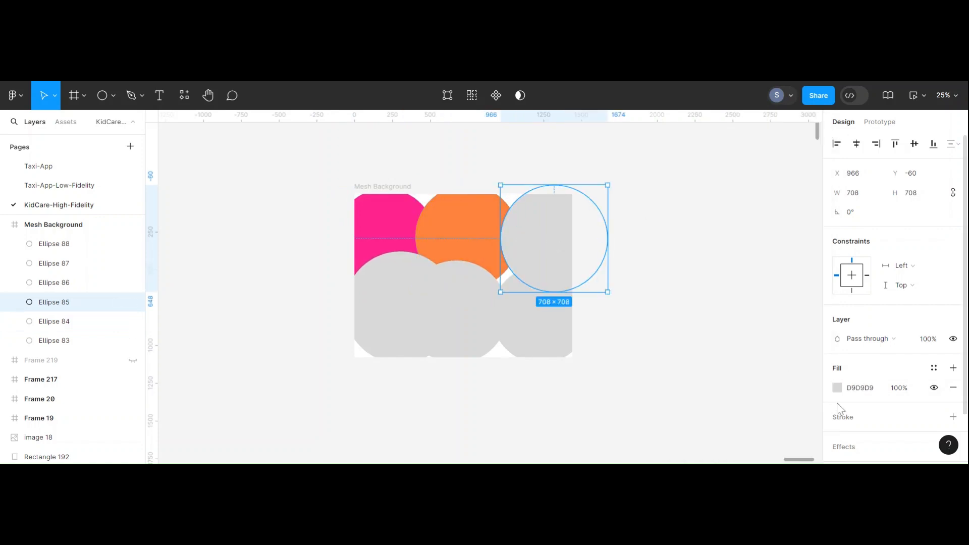
left_click(837, 388)
left_click(725, 318)
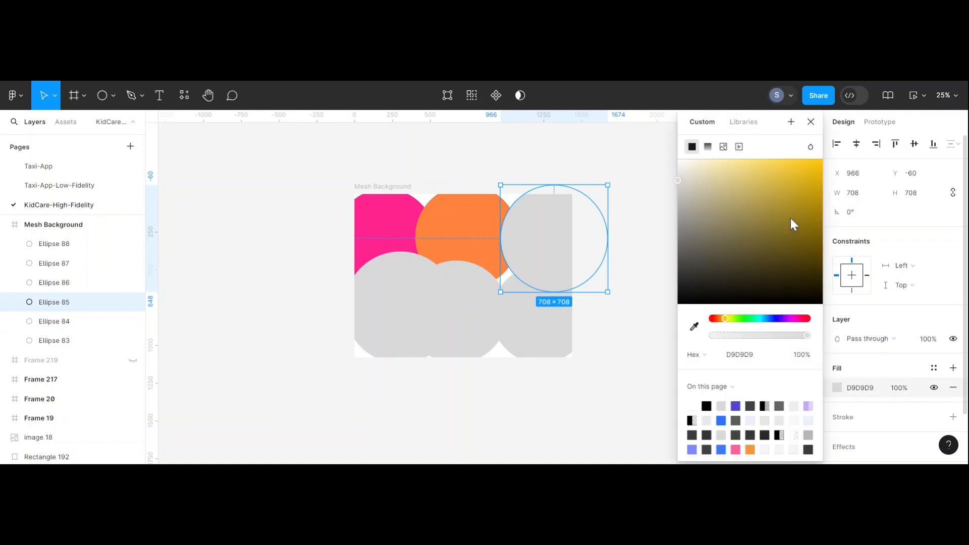
left_click_drag(786, 221, 806, 163)
left_click(810, 122)
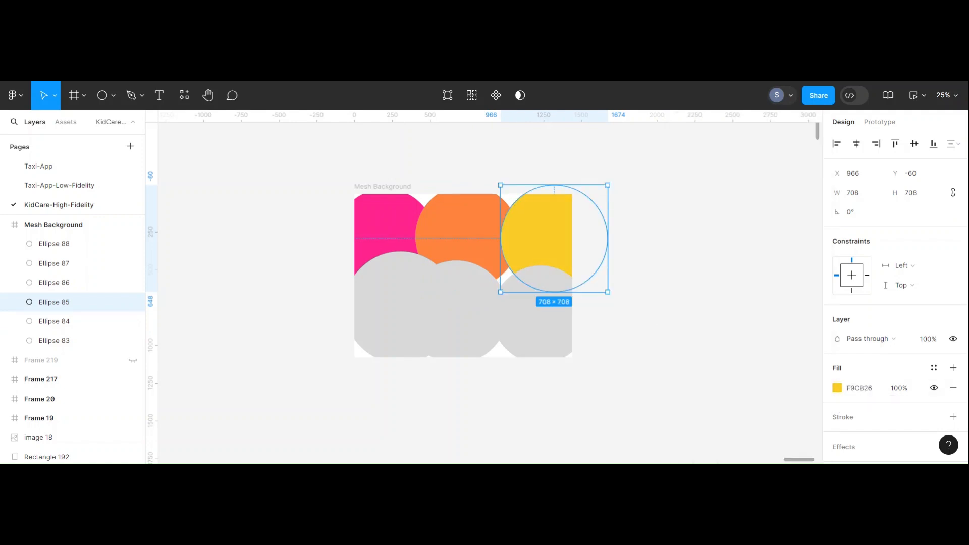
Fill the lower-left circle with red FF3737
left_click(387, 318)
left_click(836, 387)
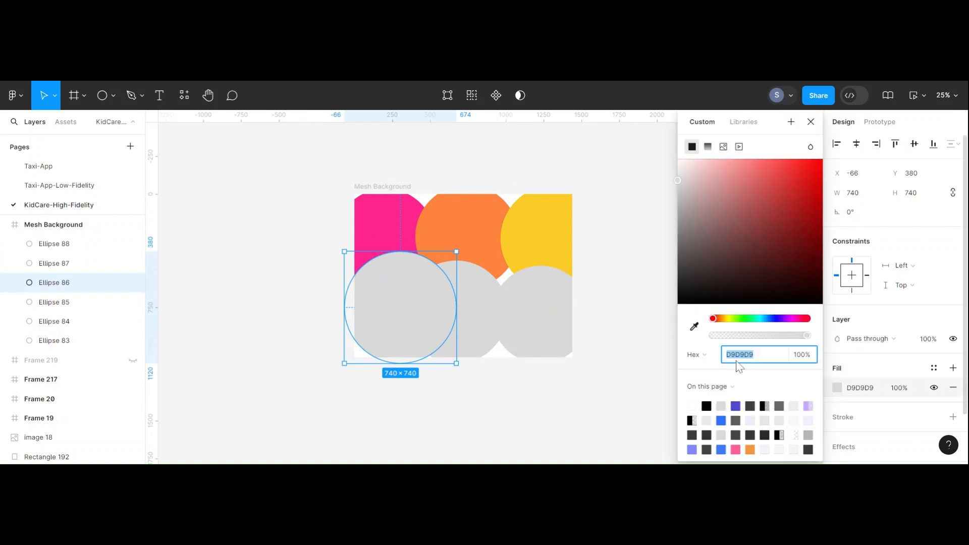
left_click(695, 327)
left_click(387, 224)
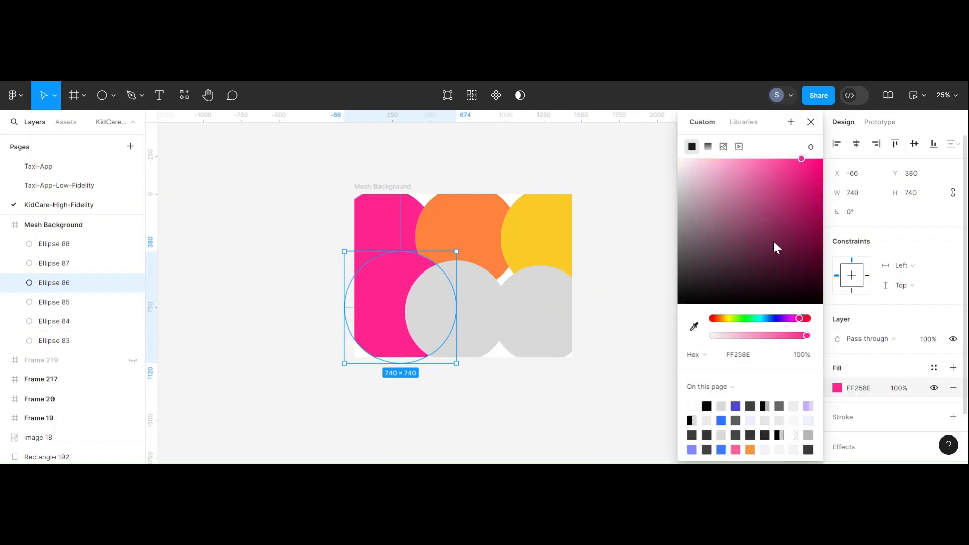
left_click_drag(728, 318, 704, 322)
left_click(784, 165)
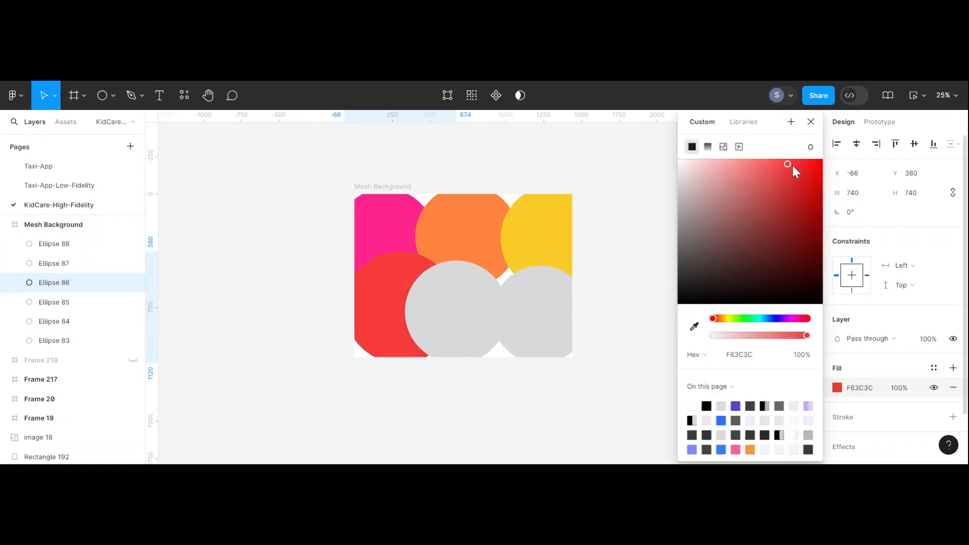
Fill the lower-middle circle with cyan 57E1FF
left_click(465, 309)
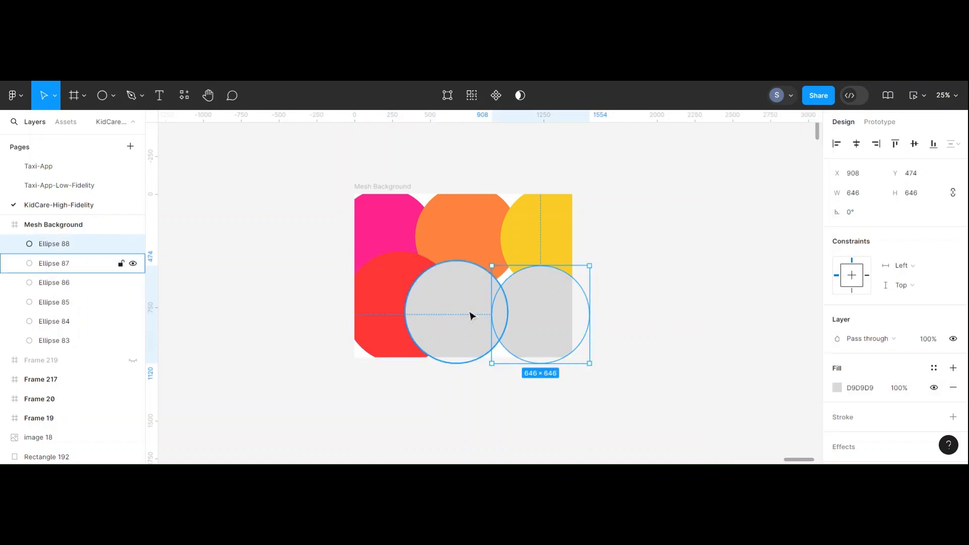
left_click(837, 387)
left_click(763, 318)
left_click_drag(759, 240, 772, 159)
left_click(810, 122)
Fill the lower-right circle with the pink sampled from the upper-left circle and clear the selection
left_click(566, 303)
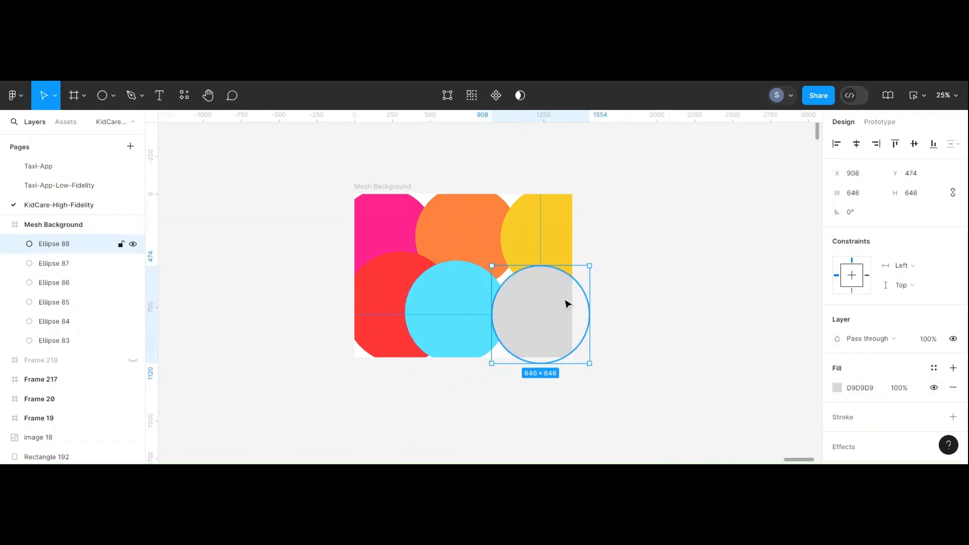
left_click(836, 388)
left_click(695, 327)
left_click(401, 212)
left_click(810, 121)
left_click(673, 277)
left_click_drag(281, 206, 687, 376)
left_click(625, 398)
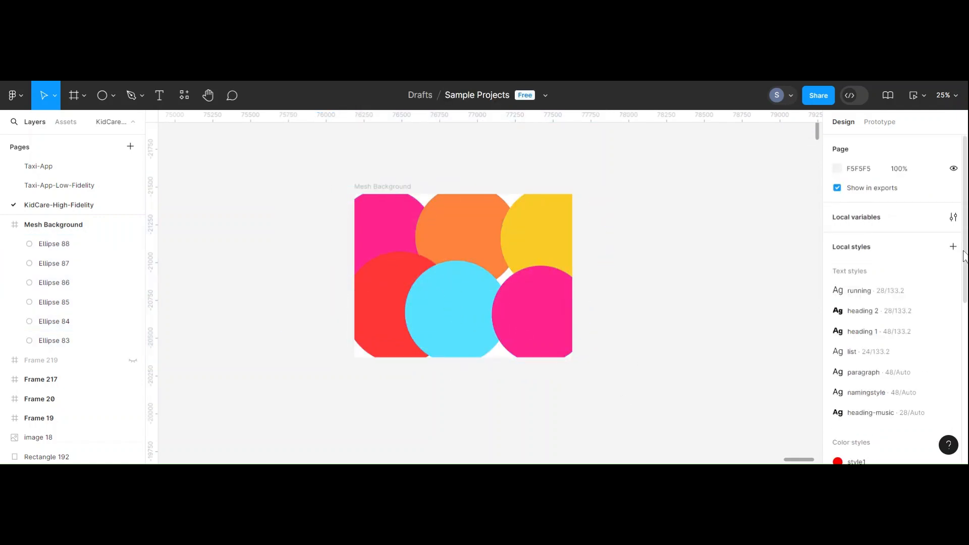
Reshape the upper-left pink circle into a blob by pulling its right side outward and upward
double_click(371, 222)
left_click(435, 239)
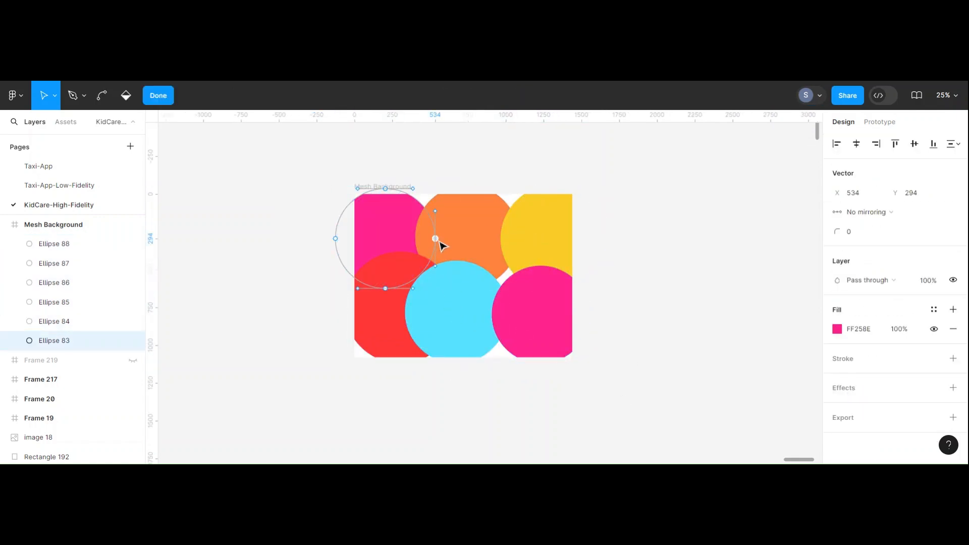
left_click_drag(458, 261, 456, 215)
left_click_drag(413, 189, 422, 188)
Move the orange circle's outline slightly up and right, and stretch its top curve handle to the right
left_click(487, 222)
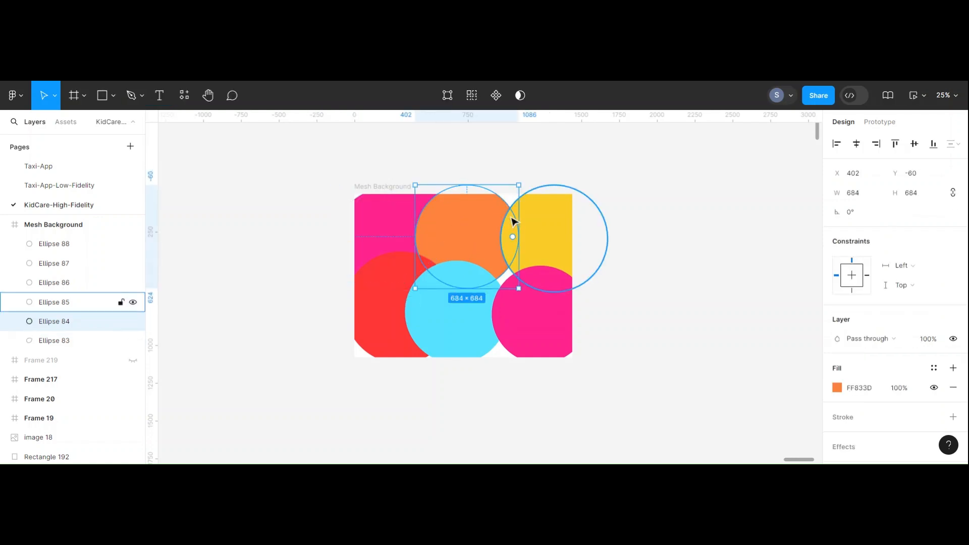
double_click(489, 238)
left_click_drag(531, 230, 526, 231)
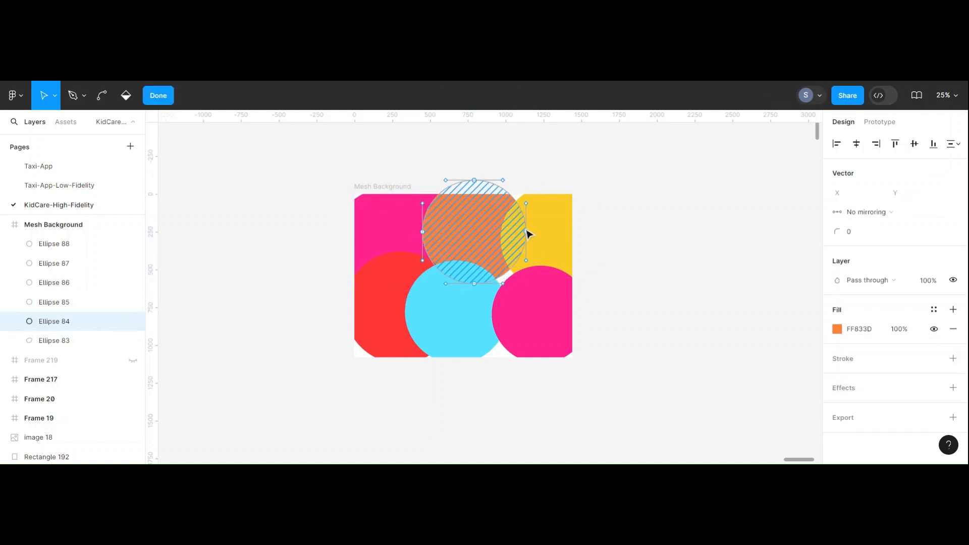
left_click_drag(503, 181, 530, 184)
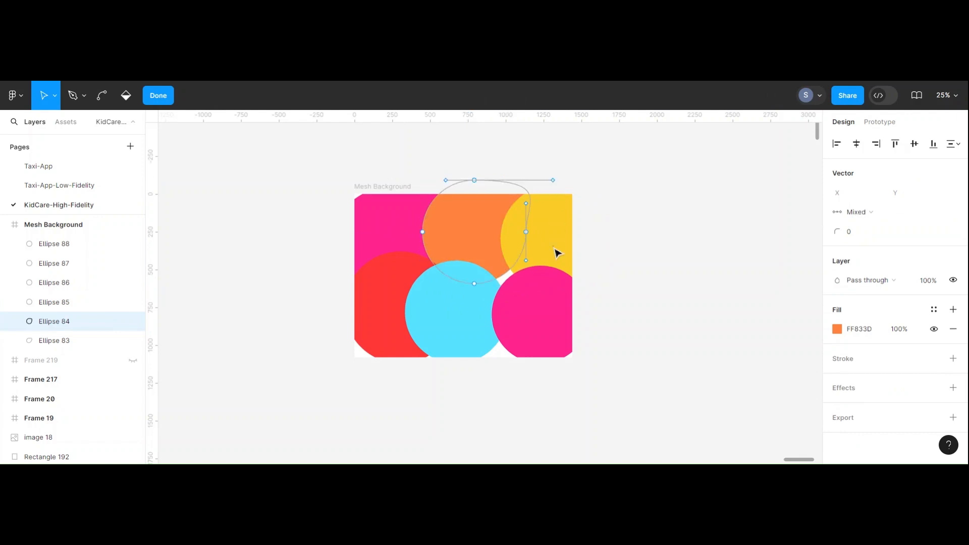
key("Escape")
Reshape the lower-right pink circle by pulling its left point and bottom curve handle leftward over the cyan circle
left_click(532, 318)
double_click(536, 317)
left_click_drag(493, 317, 467, 316)
left_click_drag(511, 365, 447, 372)
key("Escape")
Reshape the cyan circle by stretching its top curve handle toward the yellow circle at the upper right
left_click(440, 286)
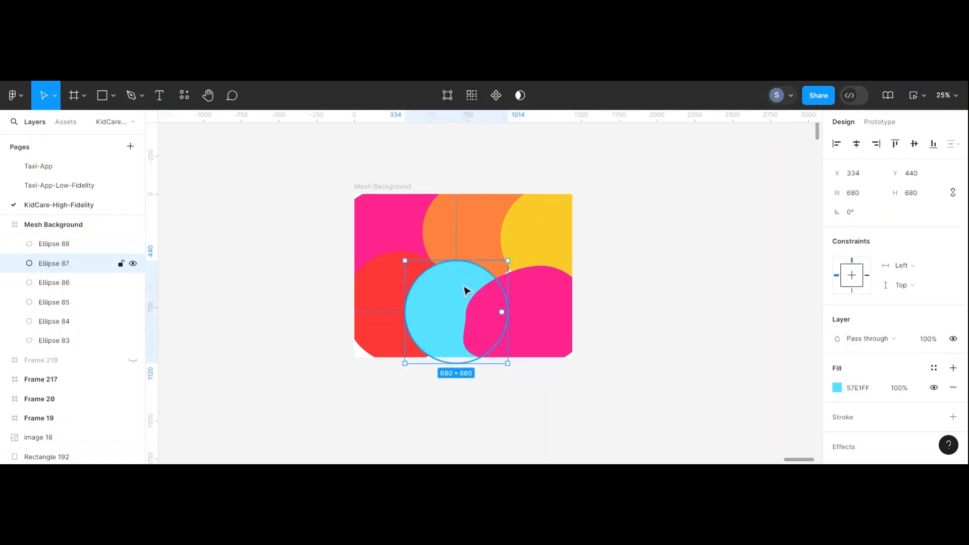
double_click(477, 287)
left_click_drag(485, 261, 560, 211)
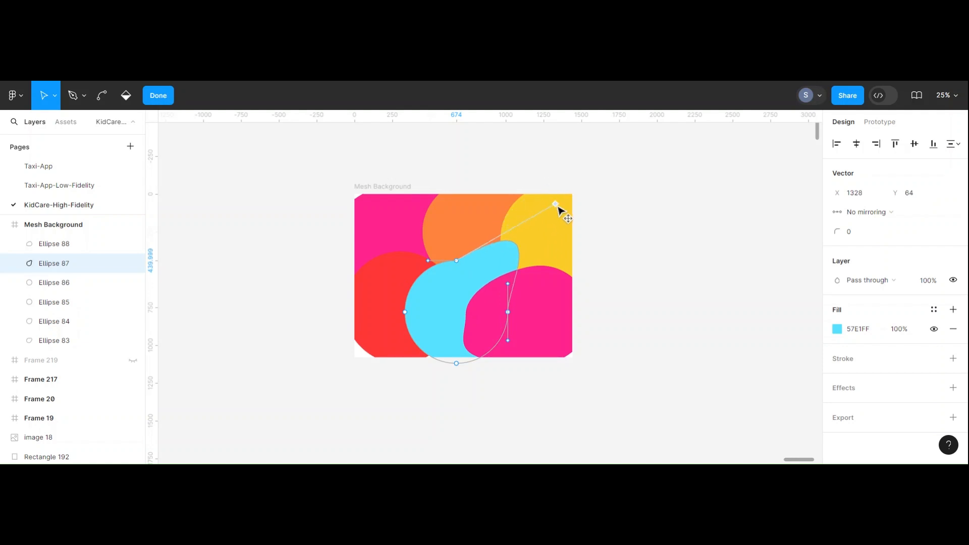
Reshape the red circle to about 682 × 780 by moving its right point inward and its bottom point down
left_click(384, 334)
left_click(353, 306)
double_click(371, 304)
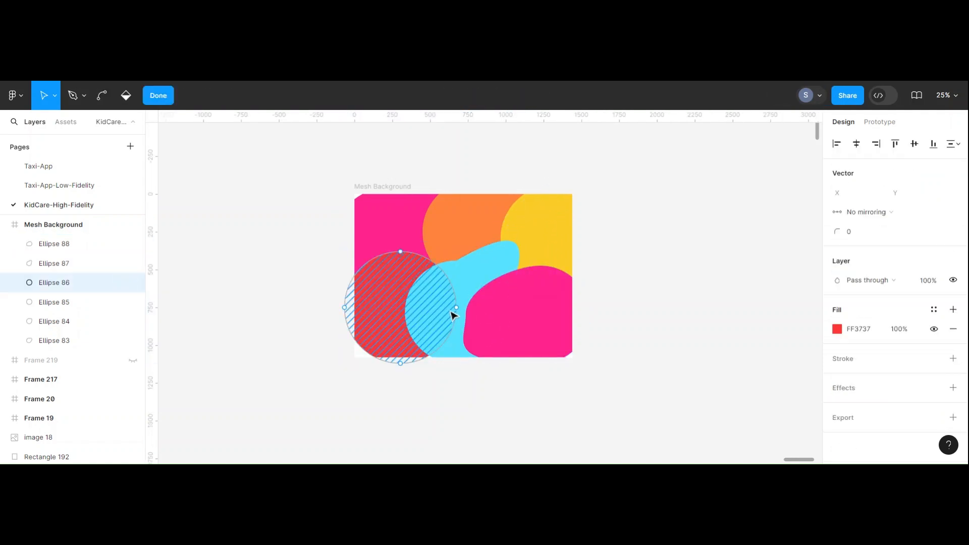
left_click(447, 314)
left_click_drag(400, 363, 400, 369)
left_click(419, 396)
double_click(231, 260)
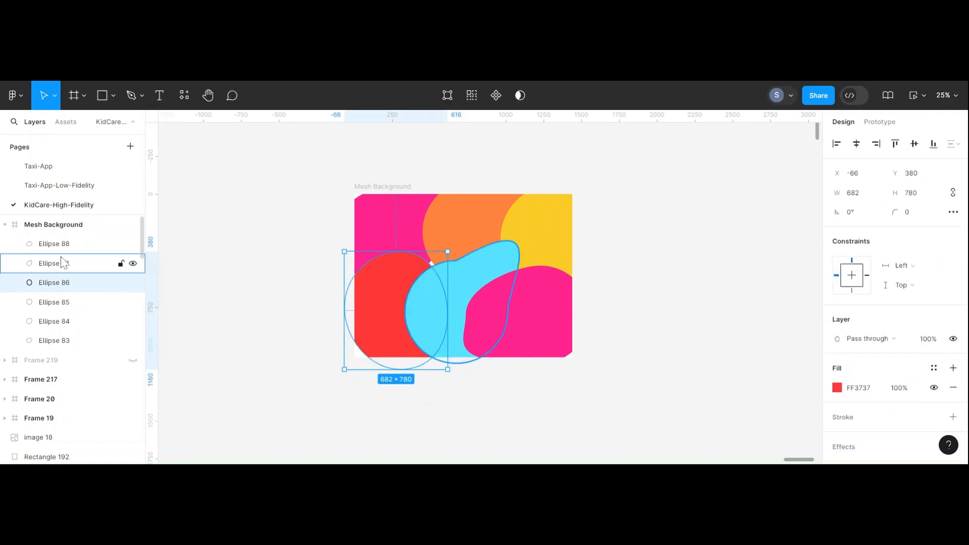
Select all six ellipses in the frame and add a Layer blur effect to them
left_click(61, 245)
left_click(62, 340, "shift")
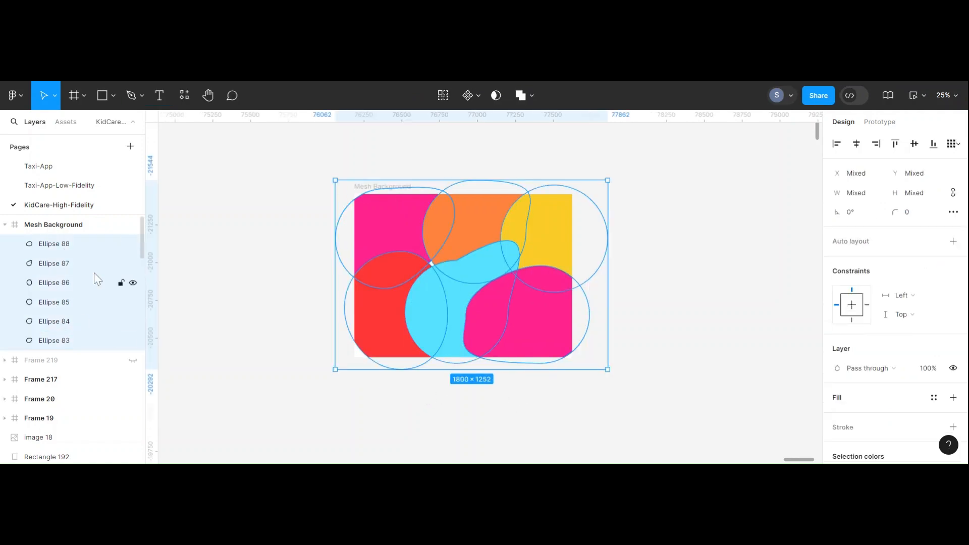
scroll(964, 258, "down", 5)
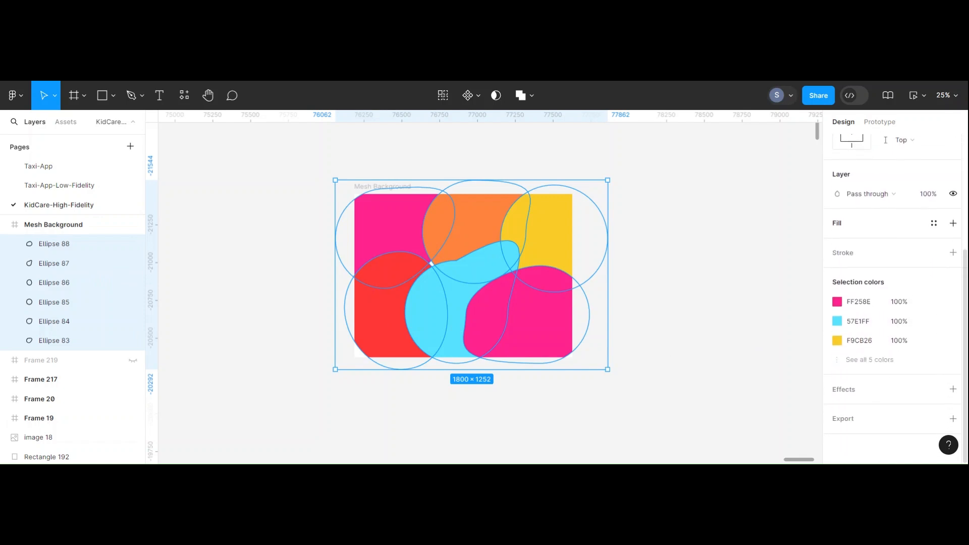
left_click(953, 389)
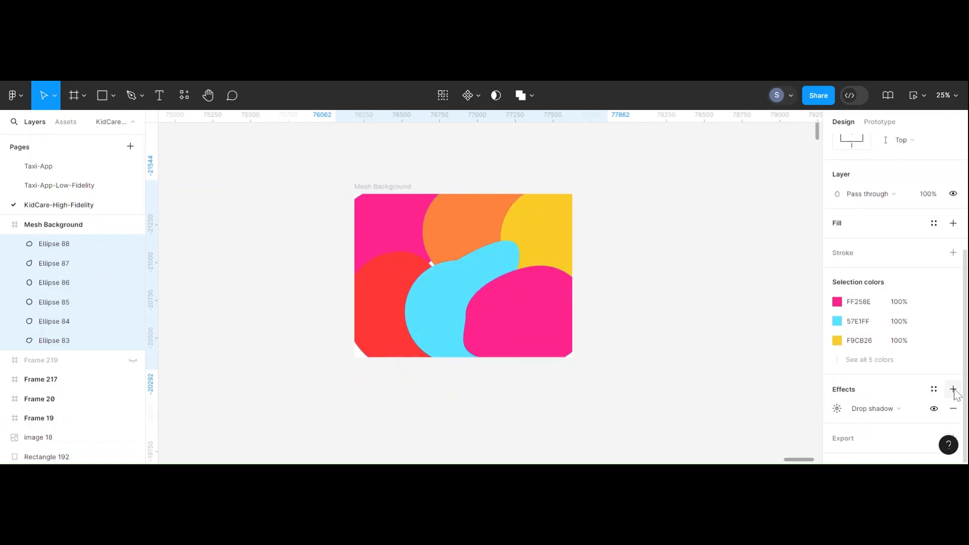
left_click(877, 413)
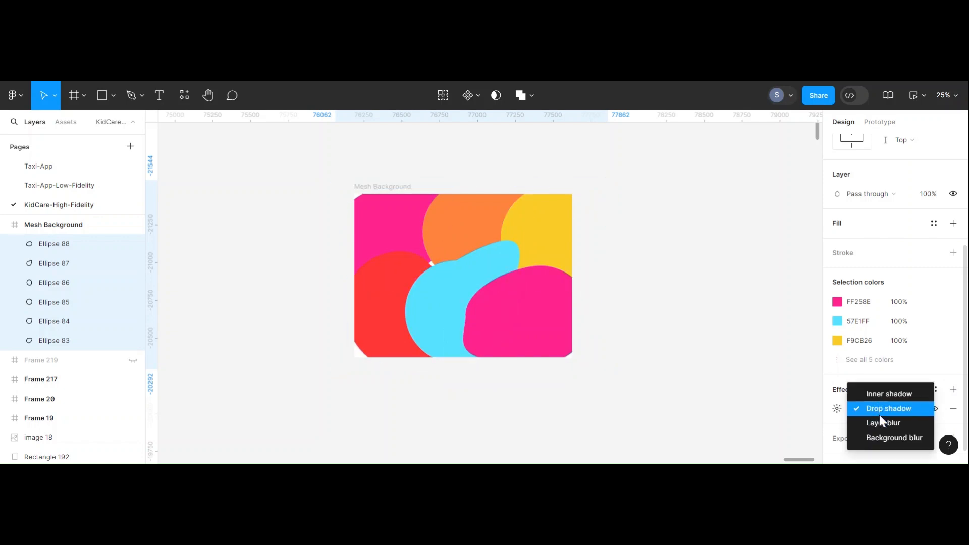
left_click(880, 422)
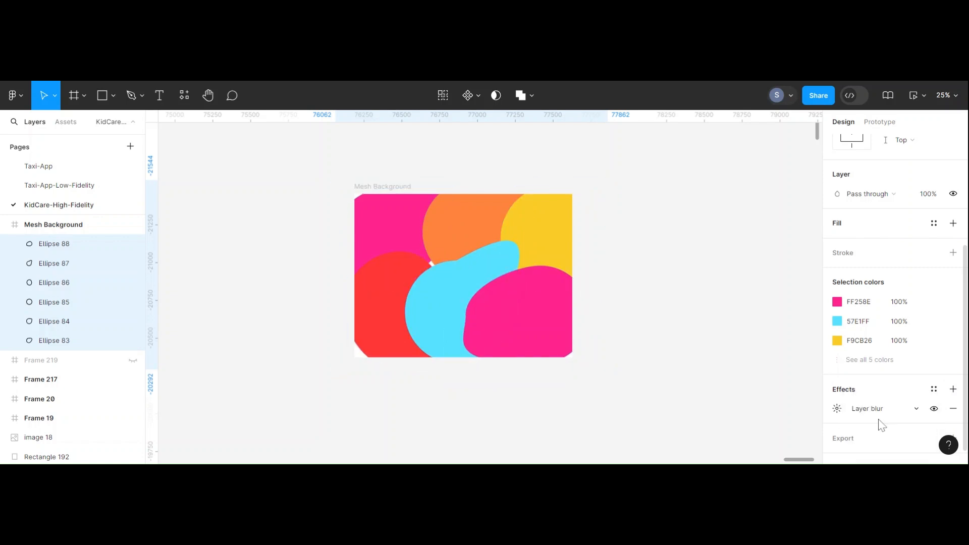
Set the layer blur of the six ellipses to 250
left_click(833, 409)
left_click_drag(692, 438, 745, 438)
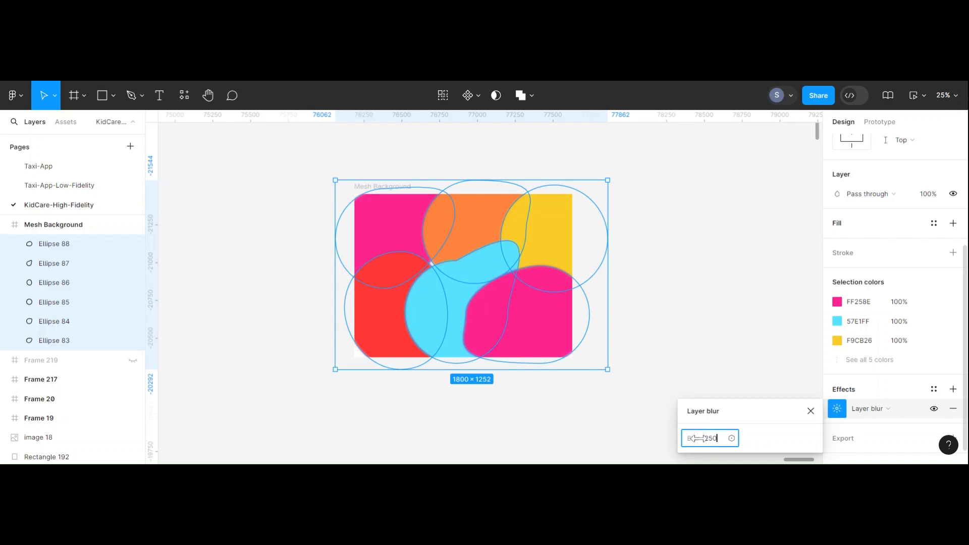
key("Tab")
left_click(703, 442)
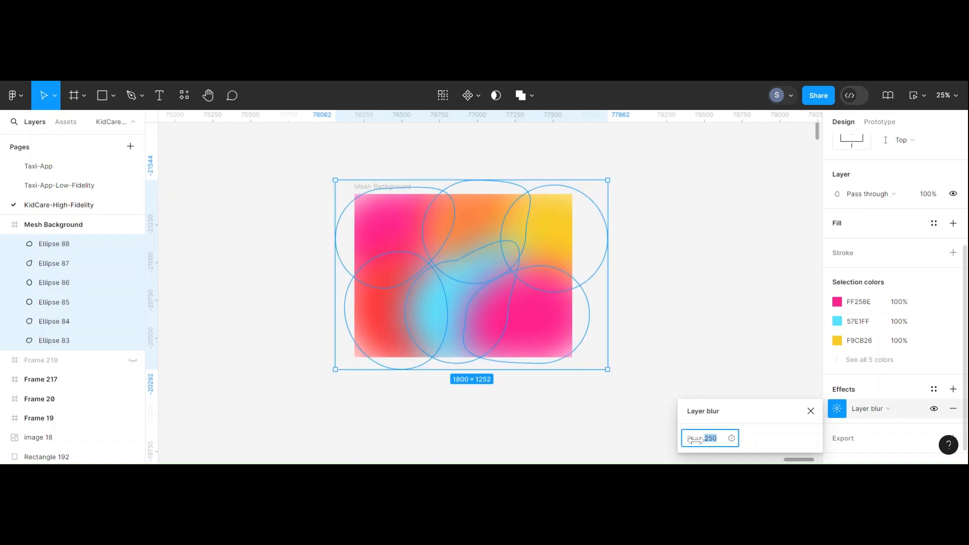
key("Tab")
left_click(810, 411)
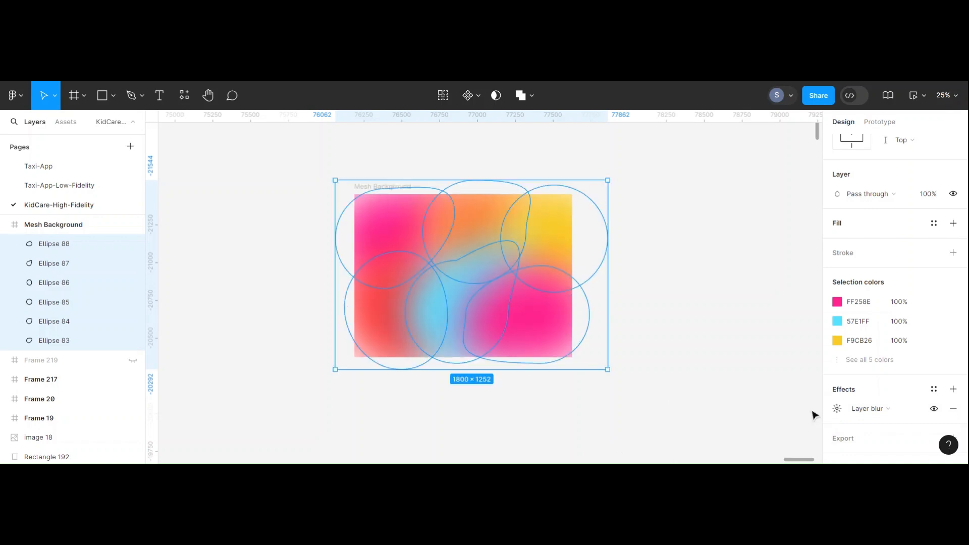
Lighten the fill of the lower-right pink shape to a softer pink
left_click(697, 417)
left_click(455, 287)
left_click(618, 321)
left_click(519, 322)
left_click(837, 331)
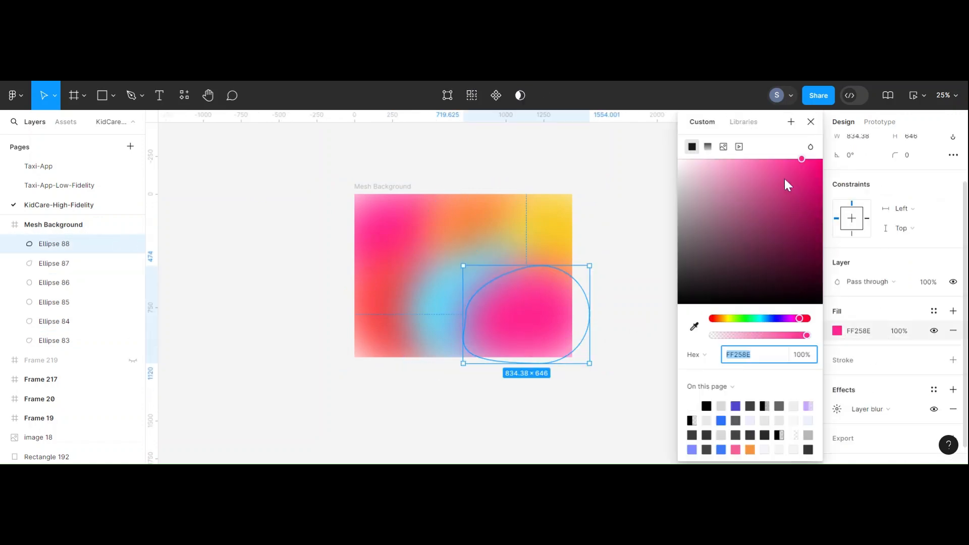
left_click_drag(791, 186, 764, 159)
Lighten the fill of the central blue shape to 95ECFF
left_click(439, 301)
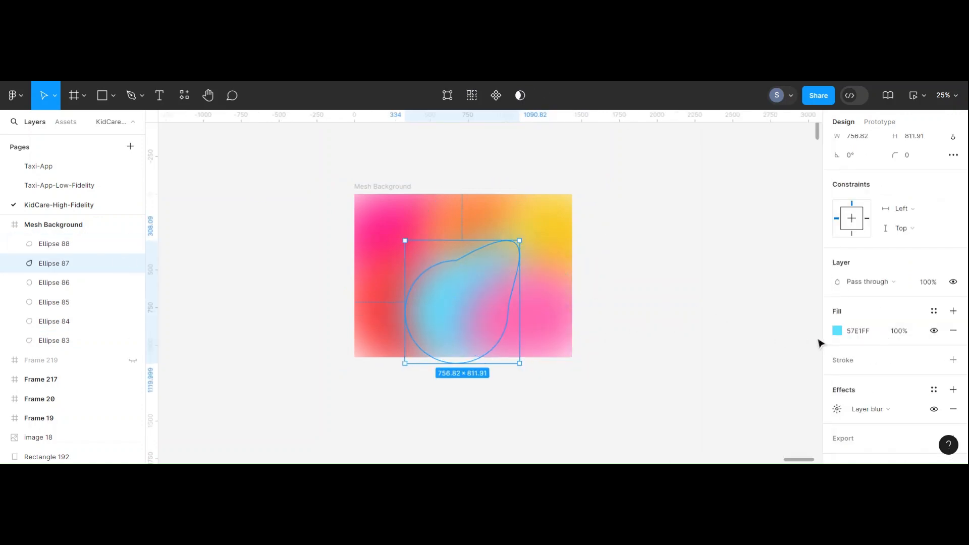
left_click(837, 331)
left_click_drag(770, 202, 737, 158)
Change the fill of the lower-left red ellipse to FF3E3E
left_click(385, 318)
left_click(837, 330)
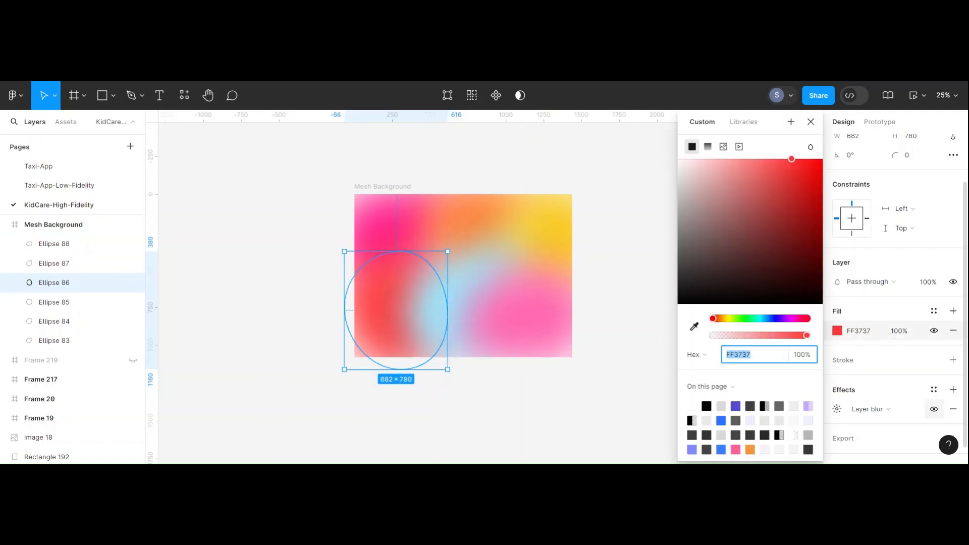
left_click_drag(766, 199, 789, 160)
Brighten the fill of the upper-right yellow circle and shift its hue to a lemon yellow
left_click(526, 249)
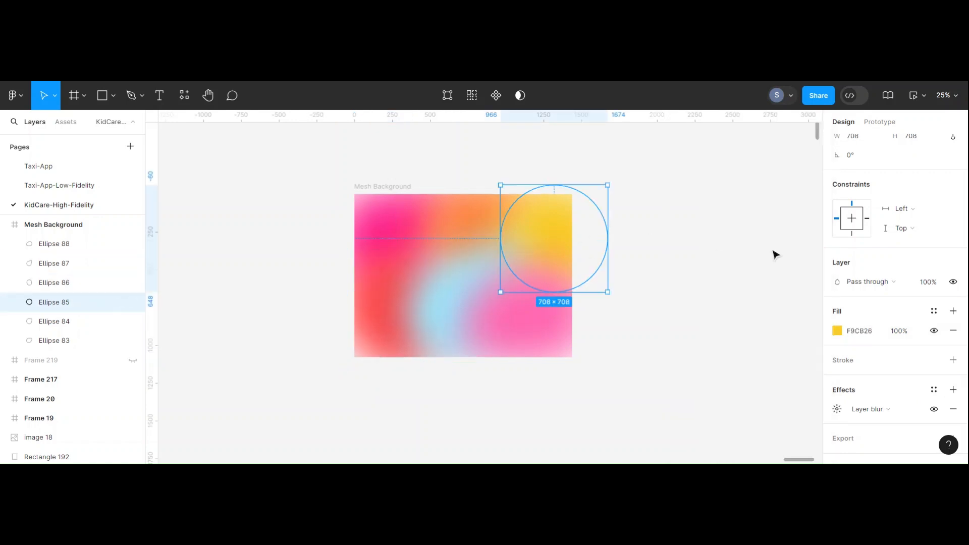
left_click(837, 331)
left_click_drag(782, 195, 777, 160)
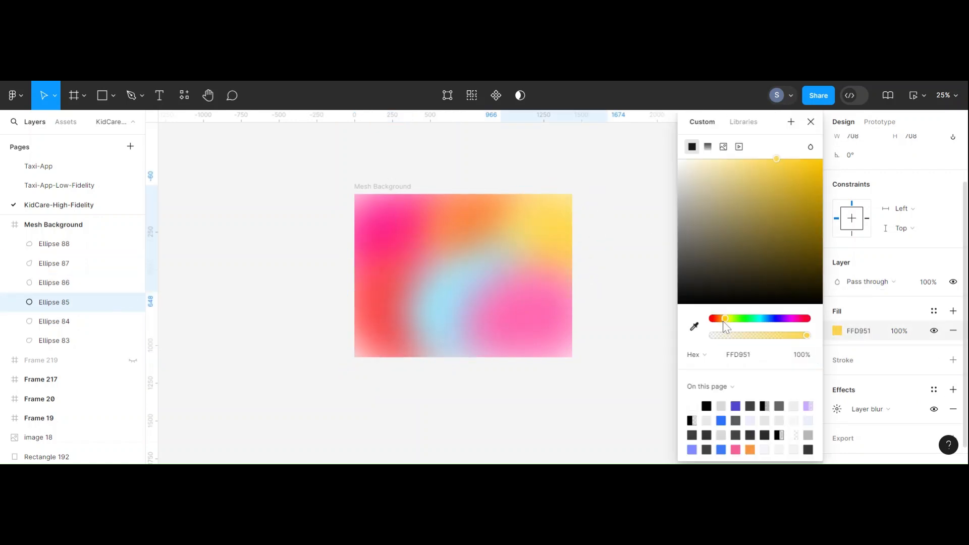
mouse_move(725, 321)
left_mouse_down()
mouse_move(743, 326)
mouse_move(730, 322)
left_mouse_up()
left_click(634, 396)
Group the six ellipses in the Mesh Background frame and check the group by toggling its visibility
left_click(363, 195)
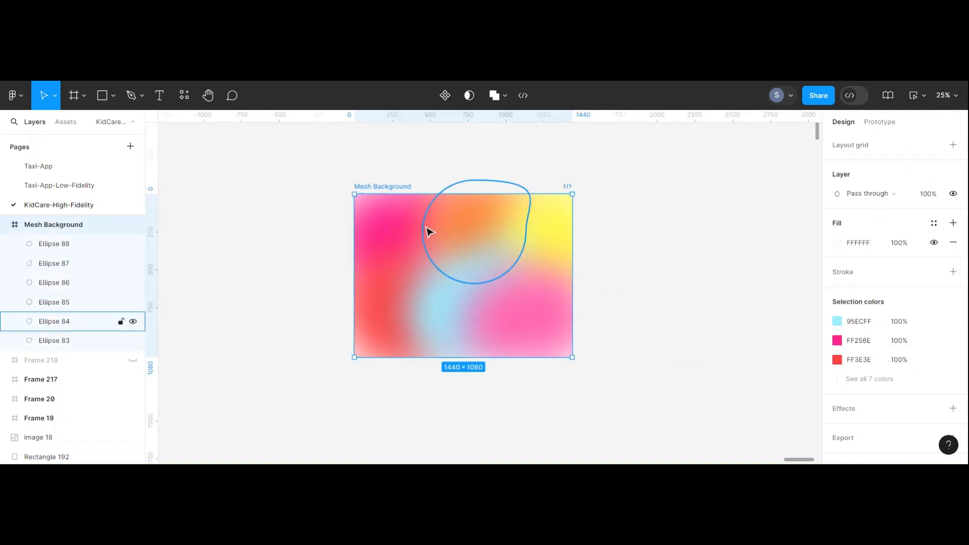
left_click(54, 243)
left_click(92, 341, "shift")
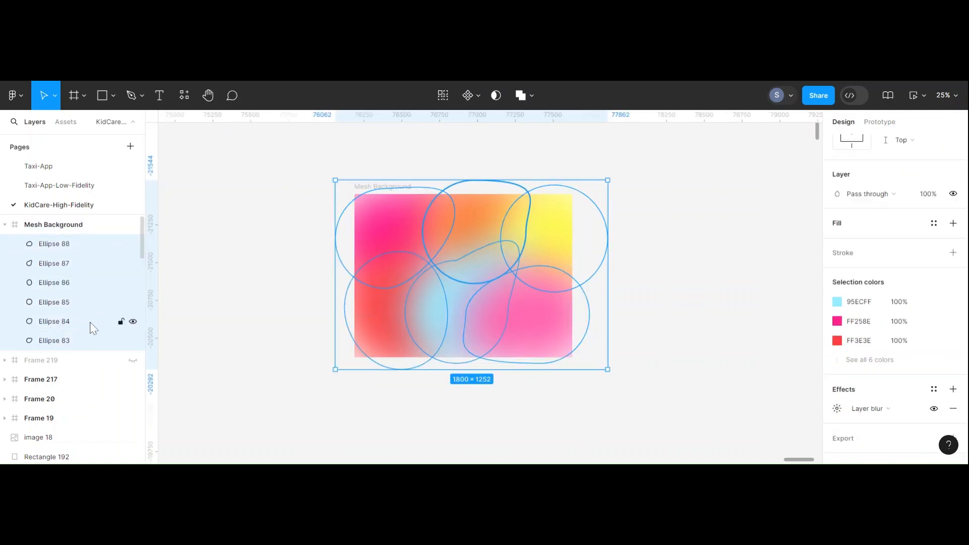
key("ctrl+g")
left_click(133, 244)
left_click(133, 244)
left_click(133, 244)
left_click(133, 244)
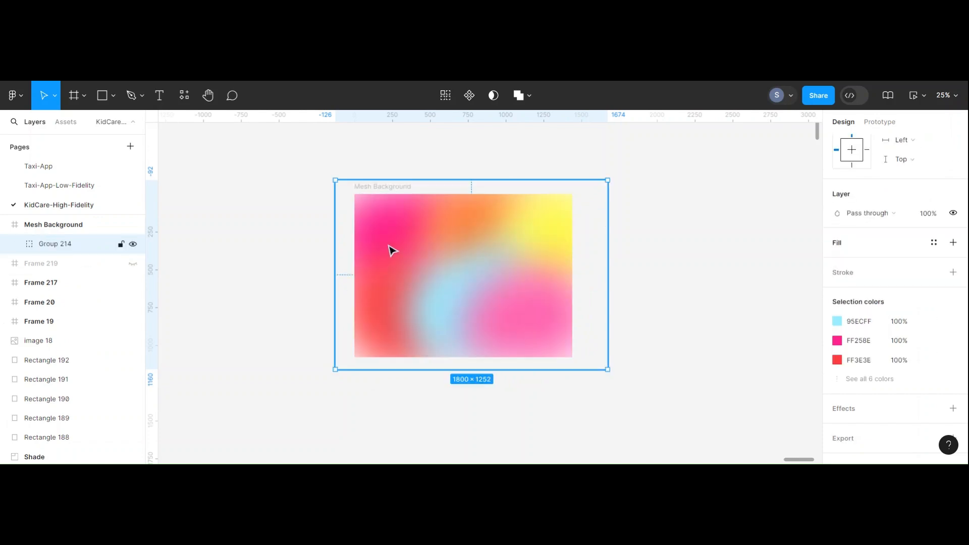
Draw a rectangle about 831 × 422 in the middle of the gradient and set its corner radius to 50
key("r")
left_click_drag(408, 242, 530, 302)
left_click(580, 264)
left_click(514, 255)
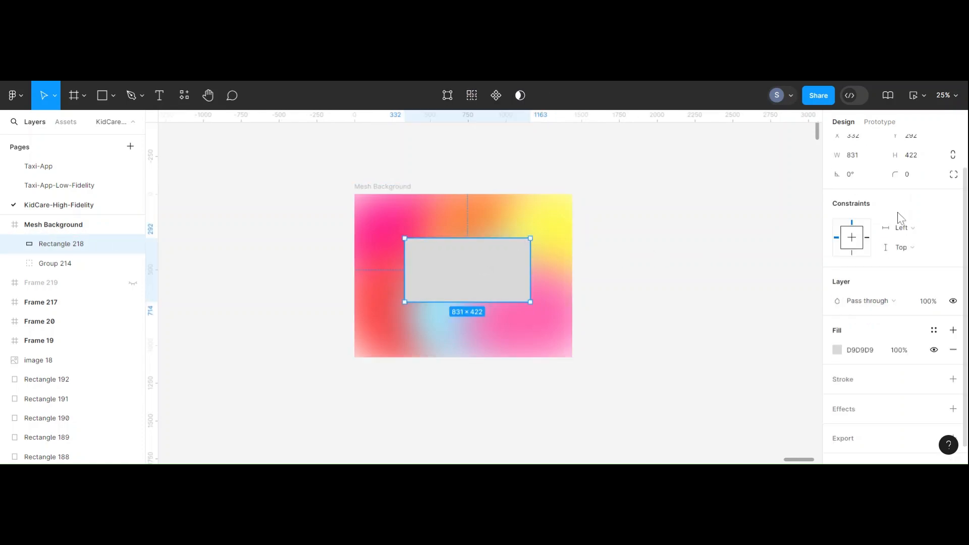
key("Return")
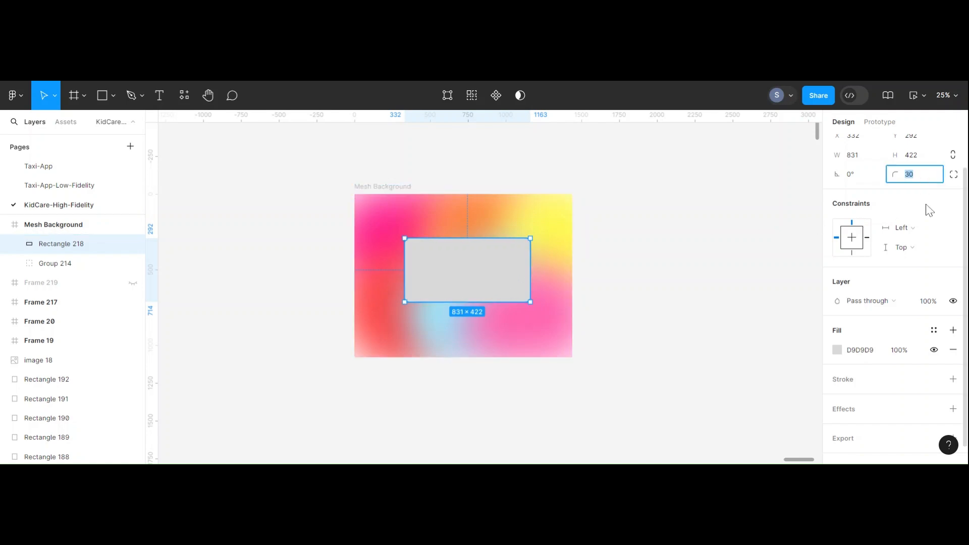
key("Tab")
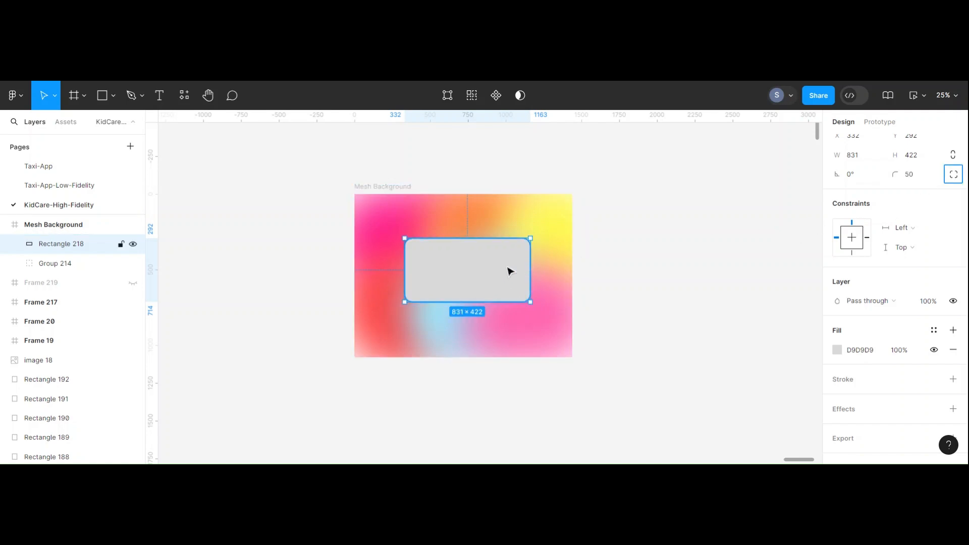
Set the rectangle's fill to white, FFFFFF
left_click(836, 350)
type("FFFFFF")
key("Return")
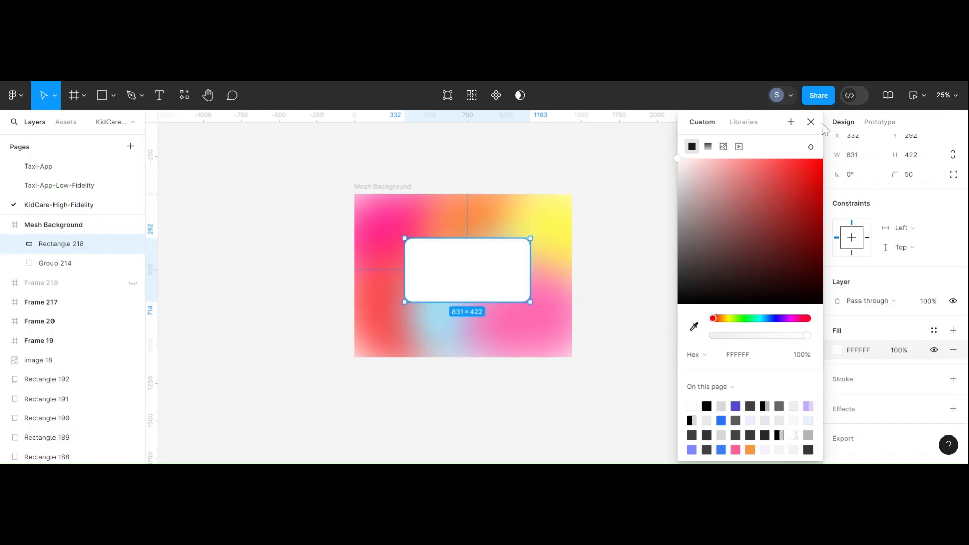
key("Escape")
Move the white rectangle down to the frame's vertical centre and set its corner radius to 70
left_click_drag(487, 280, 488, 287)
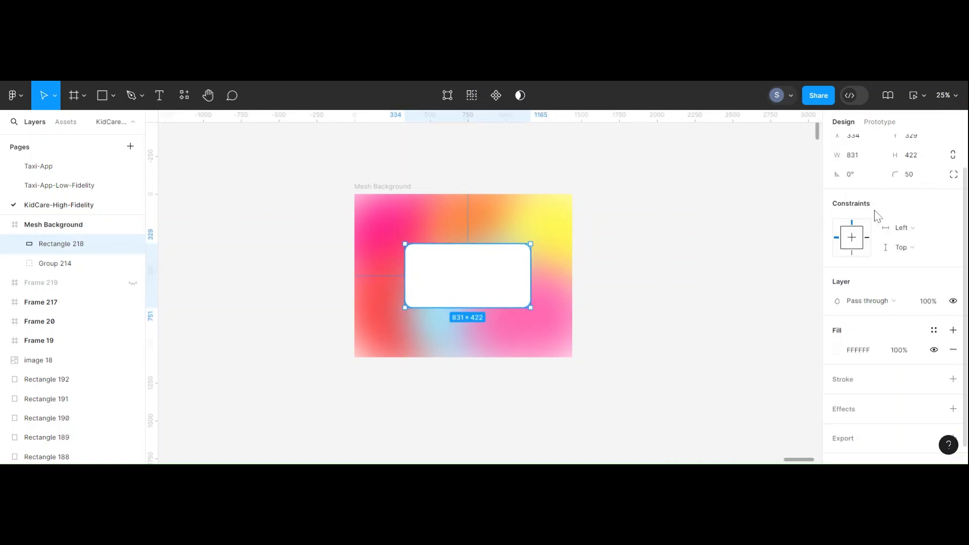
type("70")
key("Tab")
left_click(661, 263)
left_click(500, 281)
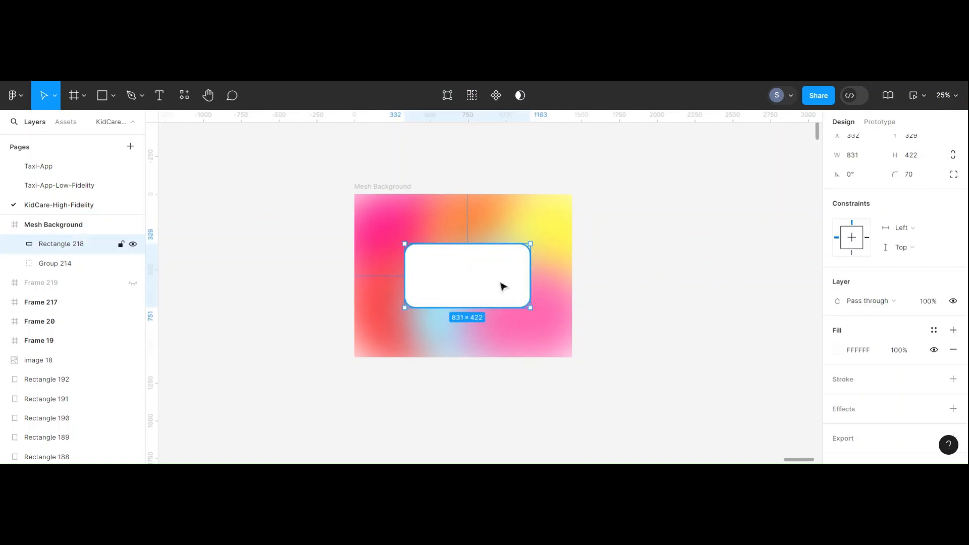
left_click(361, 187)
key("r")
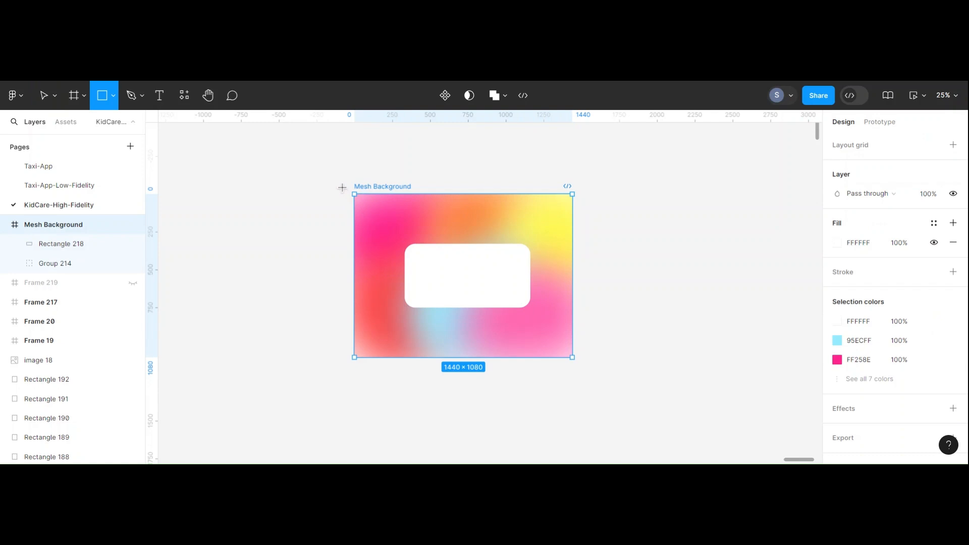
left_click_drag(342, 188, 453, 351)
key("ctrl+z")
Draw a circle about 1228 × 1228 and shift it left so it overhangs the frame's left edge
key("o")
left_click_drag(340, 187, 525, 374)
left_click_drag(441, 338, 417, 335)
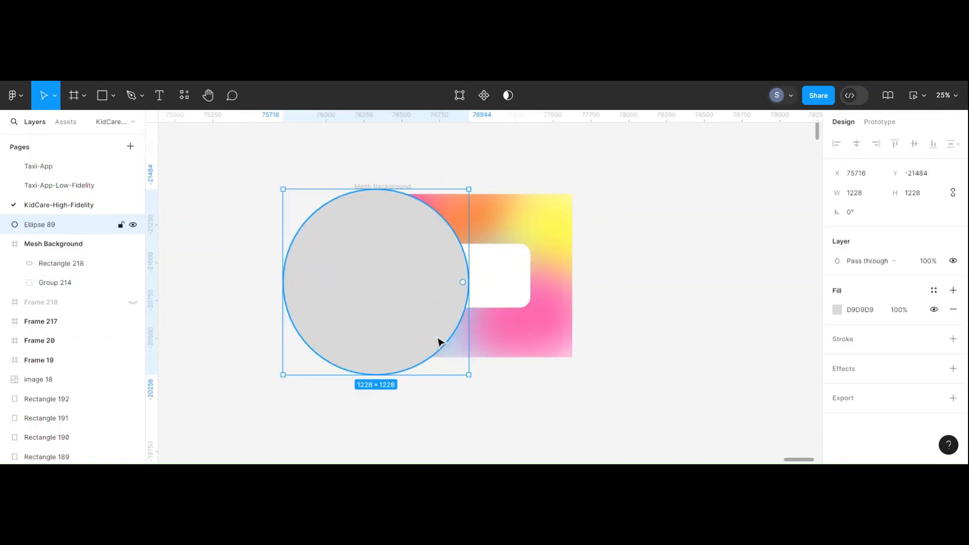
Fill the large circle with white, FFFFFF, at 28% opacity
left_click(838, 311)
left_click_drag(810, 282, 615, 145)
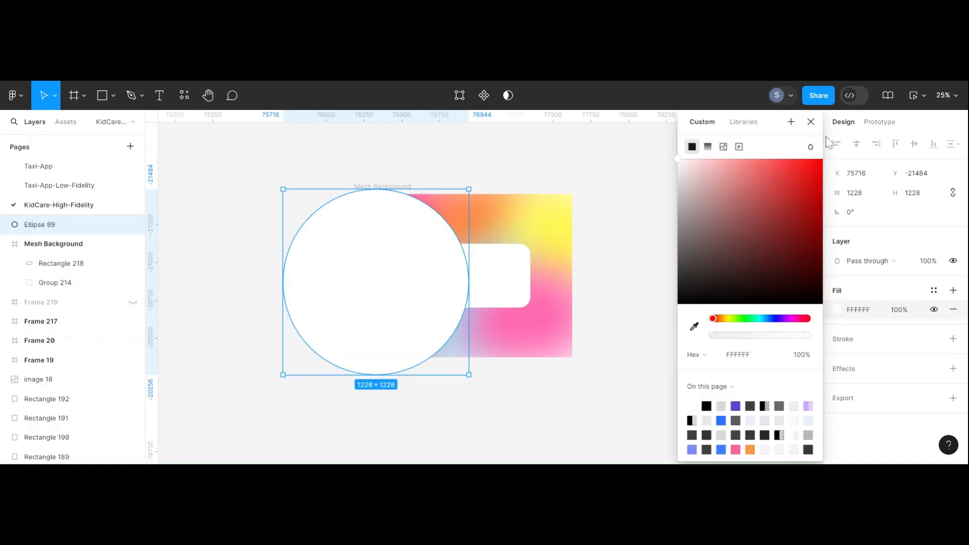
key("Escape")
left_click(836, 309)
left_click_drag(807, 336, 741, 334)
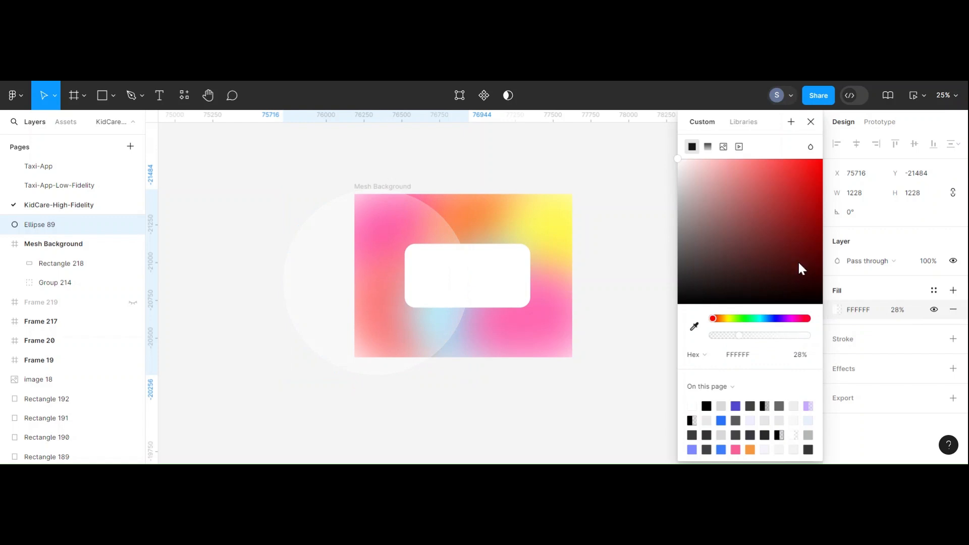
left_click(811, 122)
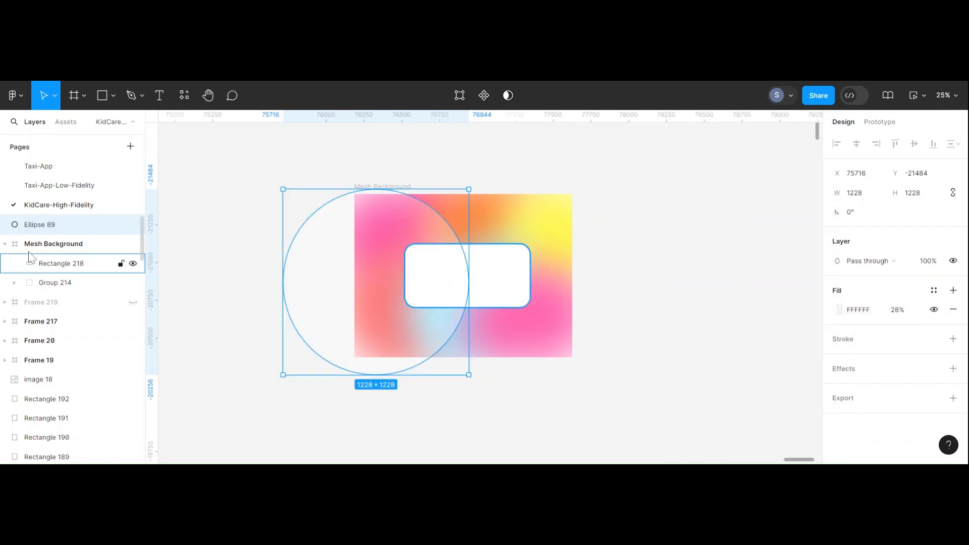
Place the large circle inside the Mesh Background frame beneath the white rectangle and shift it right to about X -282, Y -60
left_click_drag(48, 225, 46, 275)
left_click_drag(427, 340, 455, 337)
Reduce the fill opacity of the large translucent circle to 16%
left_click(839, 388)
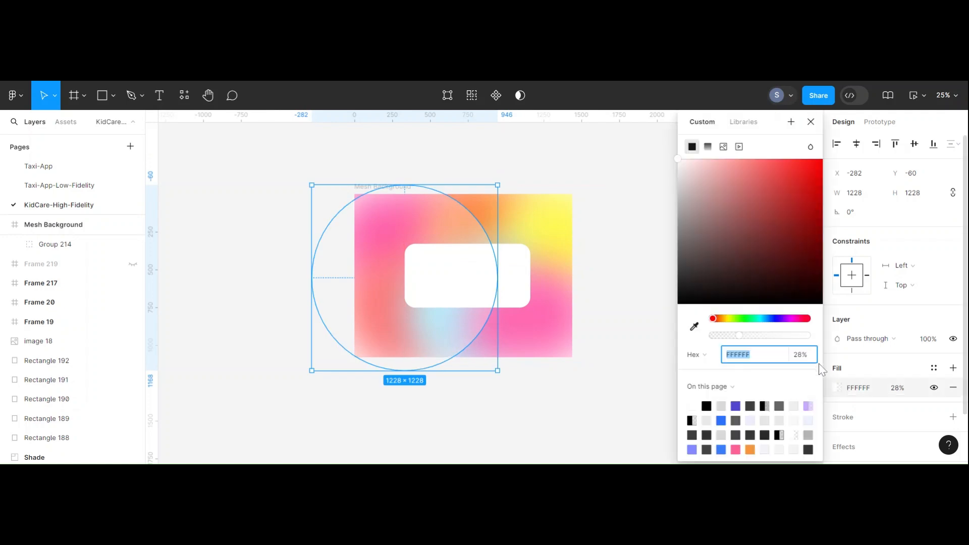
left_click_drag(741, 336, 725, 343)
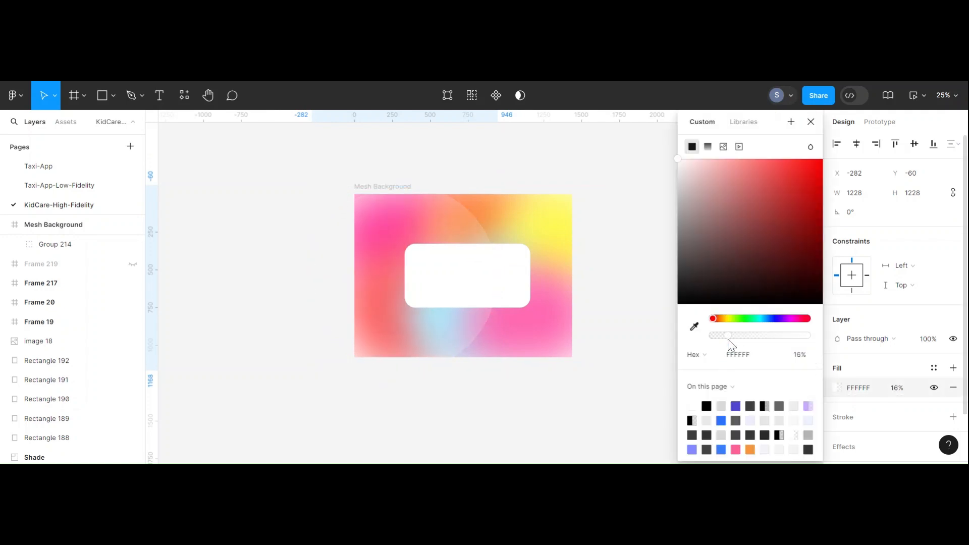
left_click(810, 122)
key("Escape")
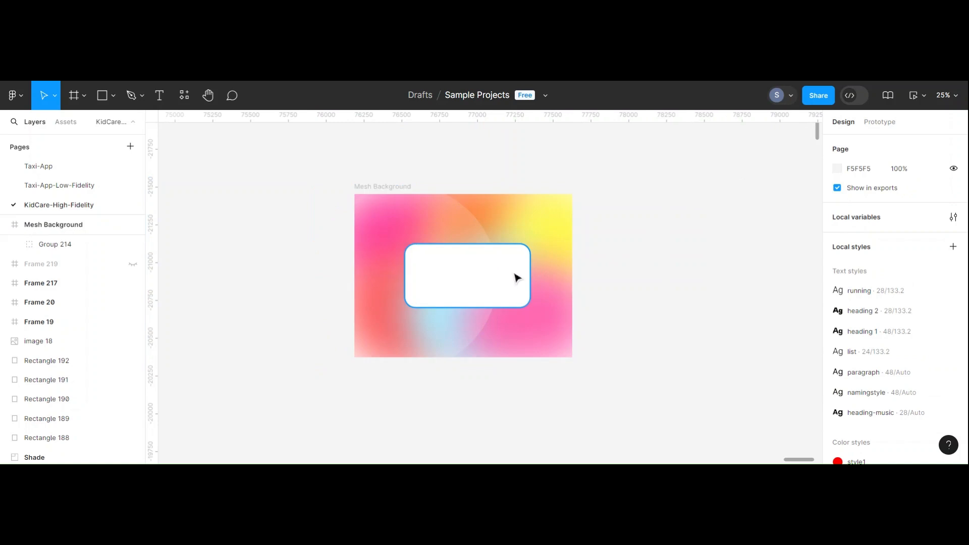
Shift the translucent circle further left and move the white card slightly right and down
left_click_drag(432, 337, 402, 340)
left_click_drag(506, 288, 516, 298)
left_click(676, 295)
left_click(586, 298)
key("Escape")
left_click(468, 293)
Add the text "CREDIT CARD" to the white card and nudge it slightly to the right
key("t")
left_click(443, 270)
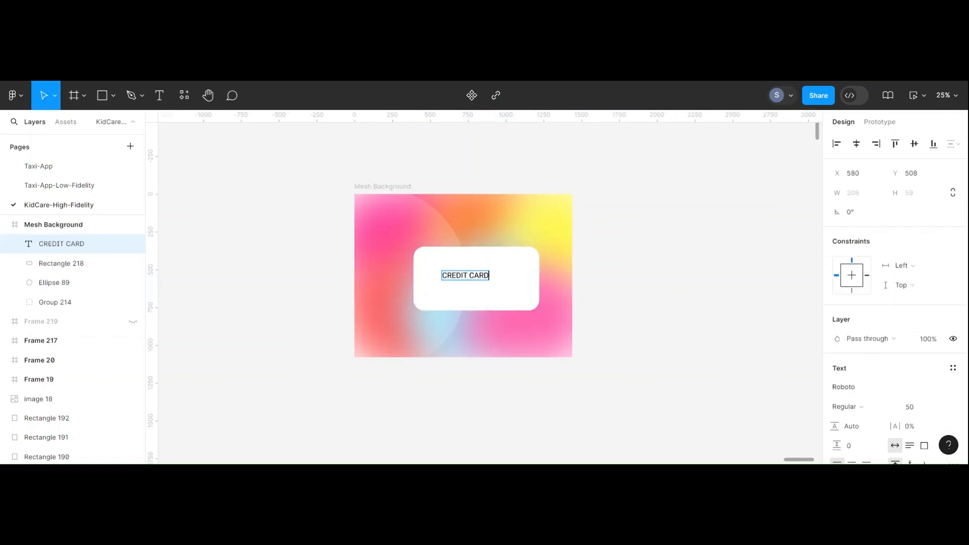
key("Escape")
mouse_move(478, 282)
left_mouse_down()
mouse_move(486, 279)
mouse_move(485, 294)
left_mouse_up()
Add a second text line with the sample card number below the CREDIT CARD title
double_click(486, 295)
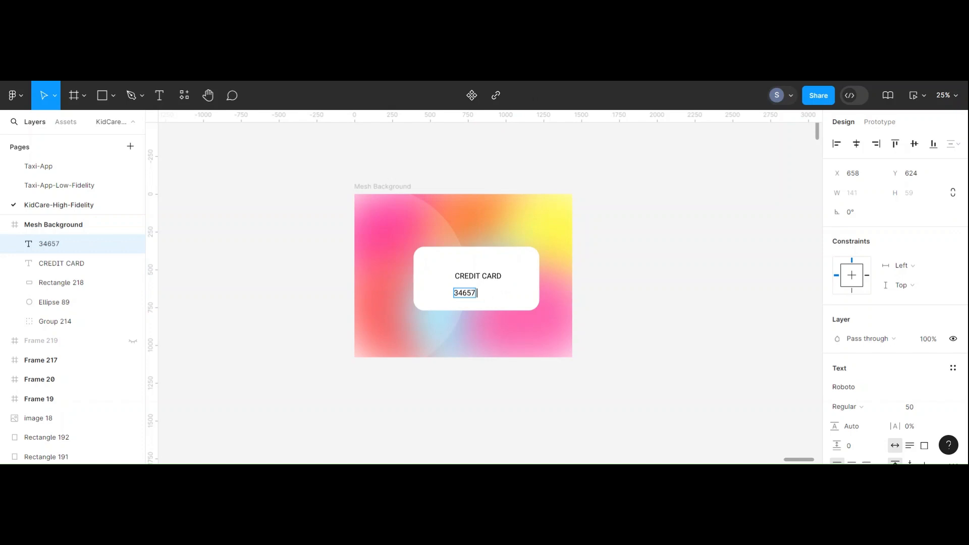
type("345 9876 5456")
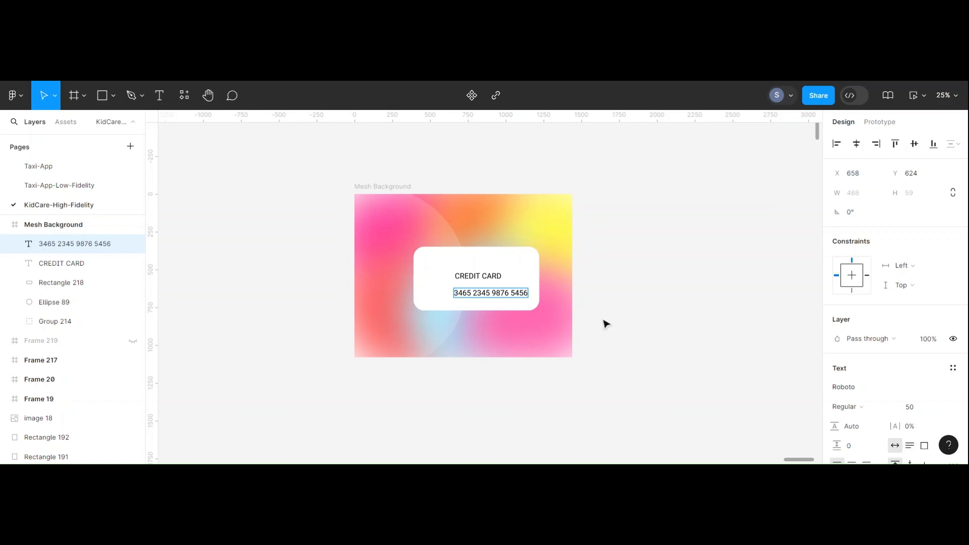
key("Escape")
Widen the gaps between the card number's digit groups and centre both text lines on the white card
key("ctrl+plus")
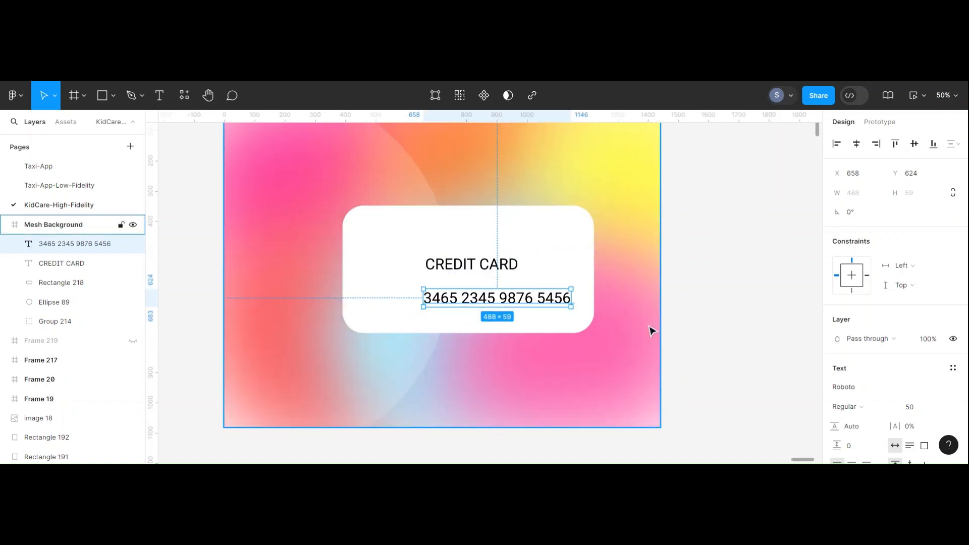
left_click_drag(536, 300, 498, 289)
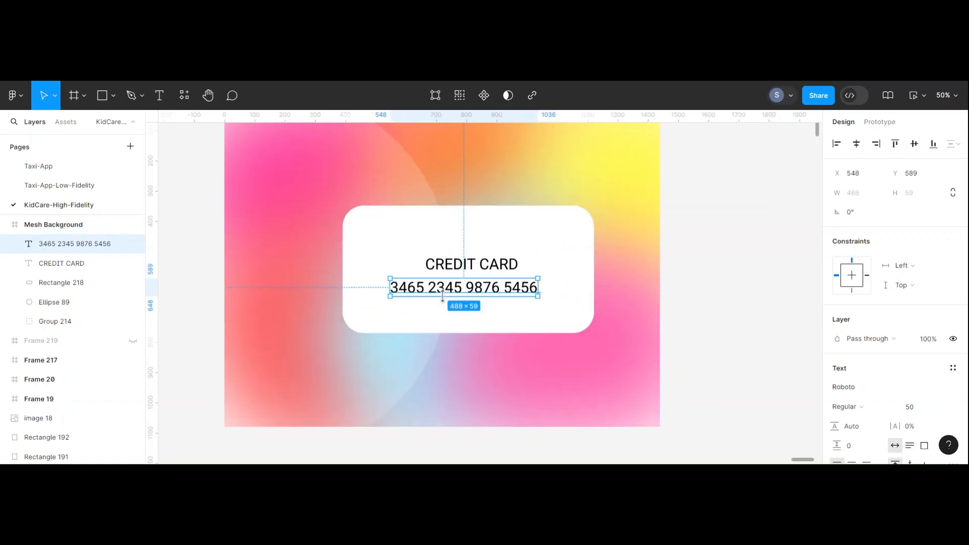
double_click(427, 288)
left_click(428, 288)
left_click(465, 287)
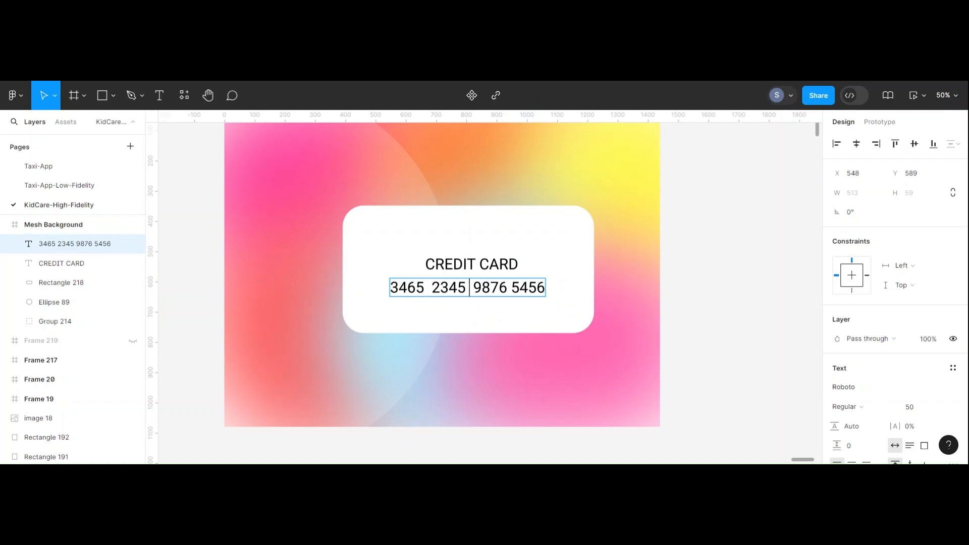
key("Escape")
left_click_drag(510, 263, 502, 257)
left_click_drag(492, 292, 490, 293)
Sample orange from the background for the card number's fill and mute it to the grey-brown 796A62
scroll(889, 411, "down", 3)
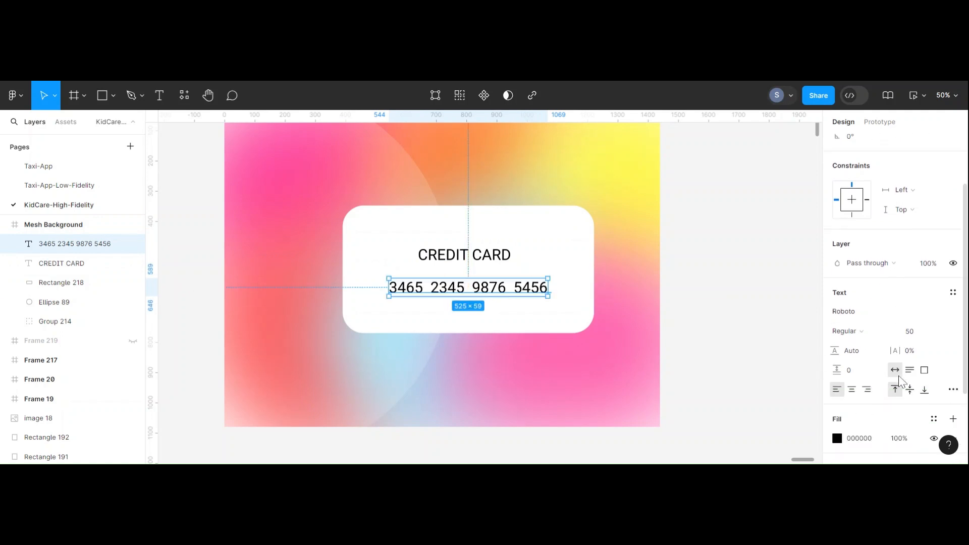
left_click(837, 438)
mouse_move(681, 222)
left_mouse_down()
mouse_move(667, 191)
mouse_move(677, 208)
mouse_move(666, 227)
mouse_move(684, 226)
left_mouse_up()
left_click(693, 327)
left_click(506, 164)
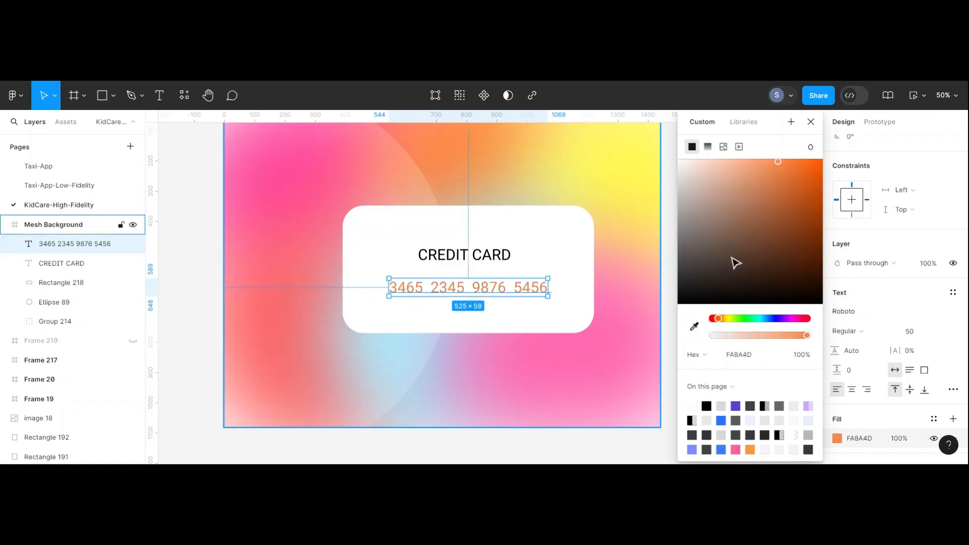
left_click_drag(743, 206, 705, 239)
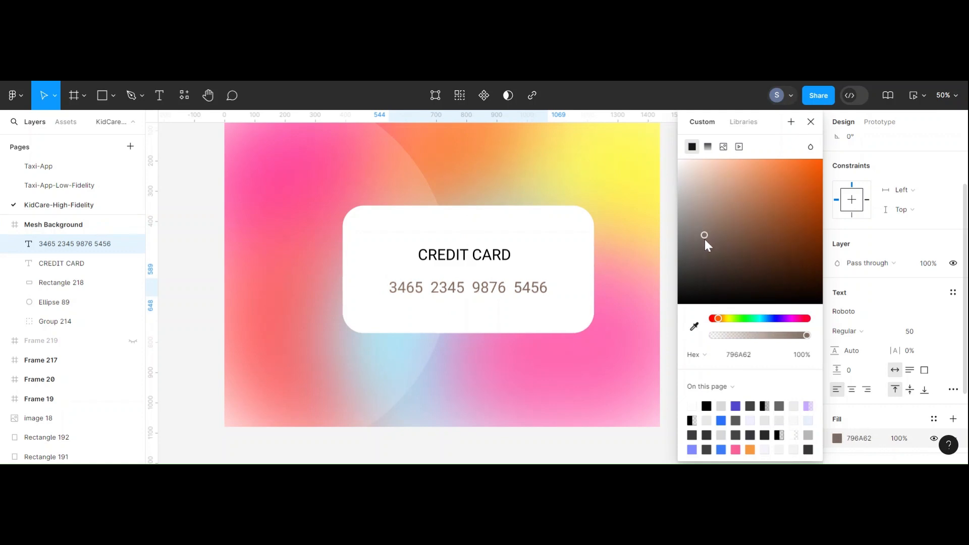
left_click(811, 121)
left_click(742, 262)
Open a preview of the Mesh Background frame and move the preview window aside to examine the finished design
key("minus")
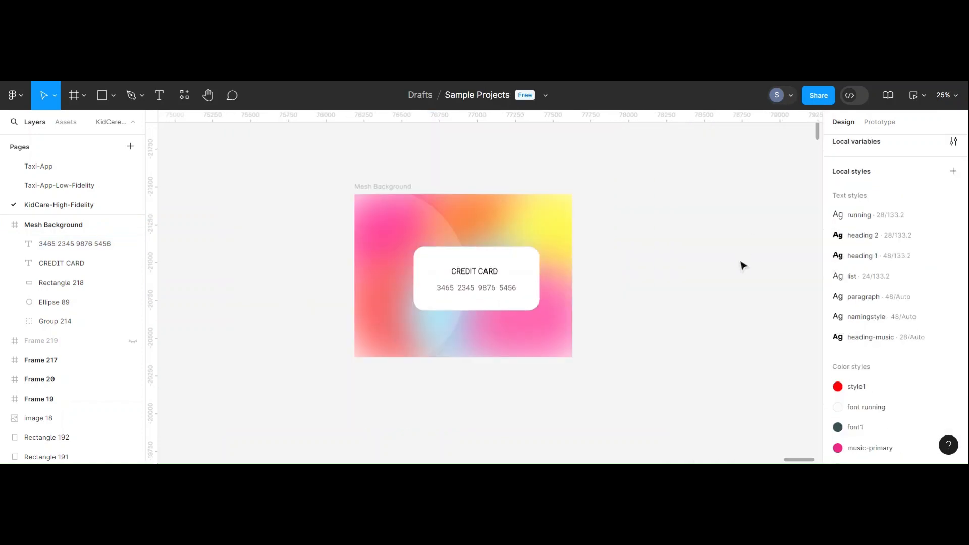
left_click(383, 188)
key("plus")
key("minus")
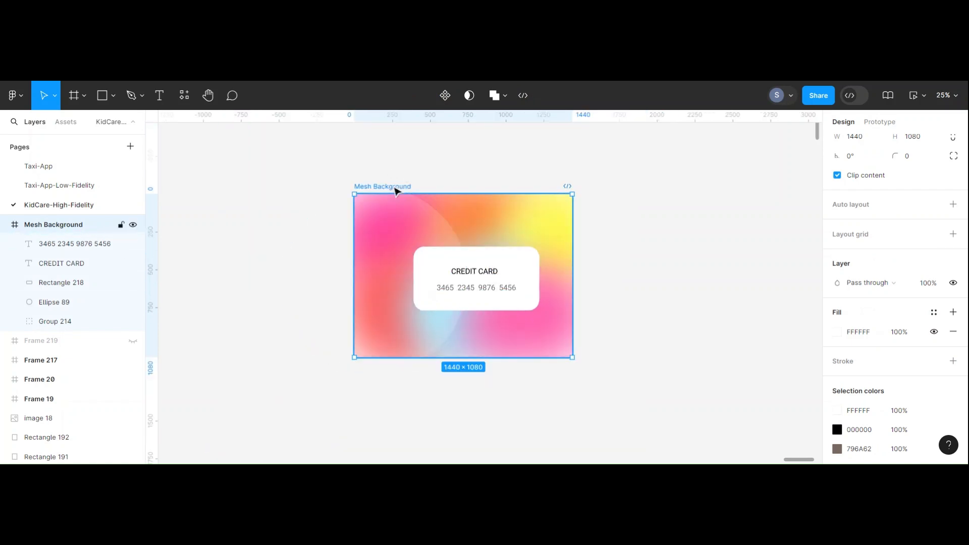
left_click(923, 95)
left_click(865, 124)
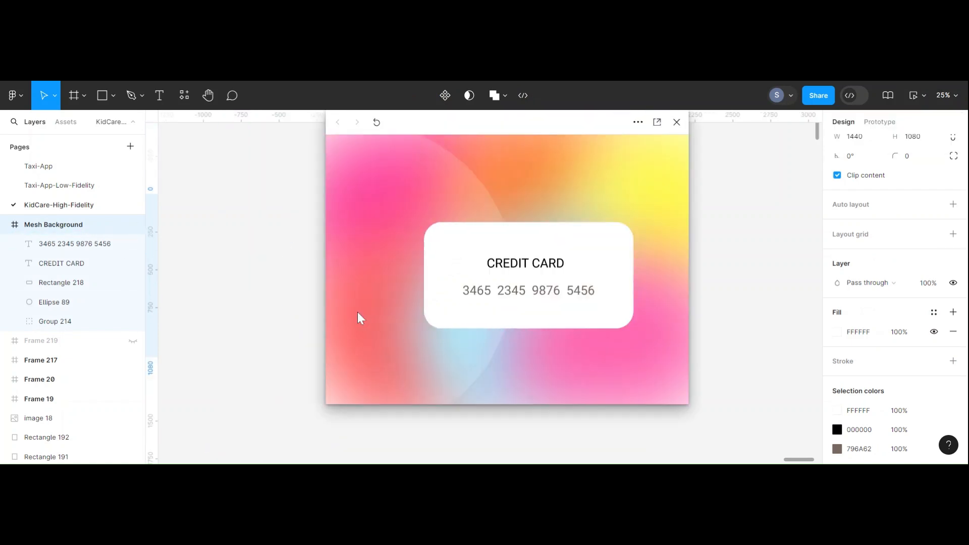
left_click_drag(522, 125, 464, 129)
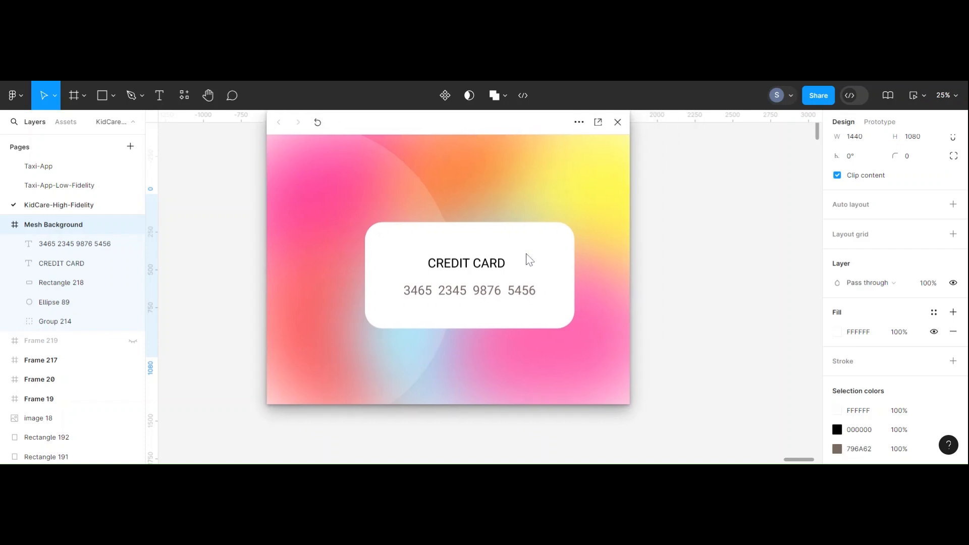